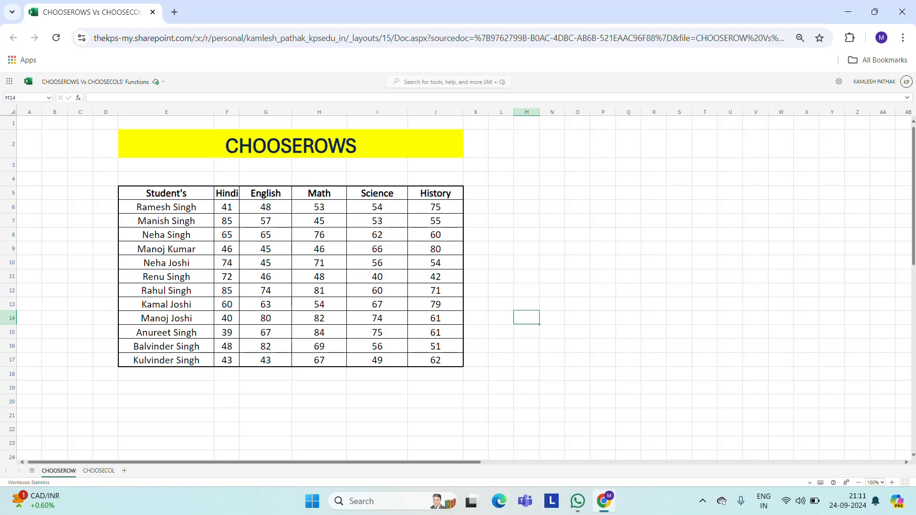
{"action": "left_click", "coordinate": [305, 160]}
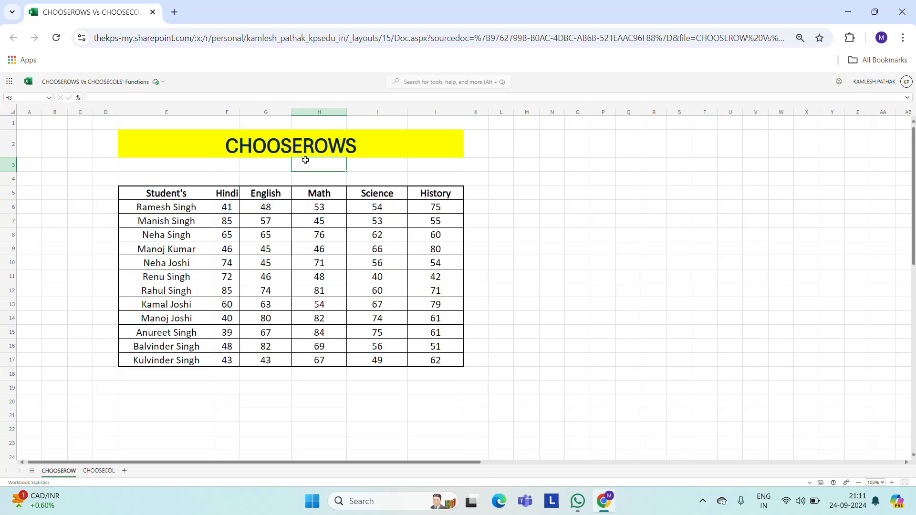
{"action": "left_click", "coordinate": [465, 135]}
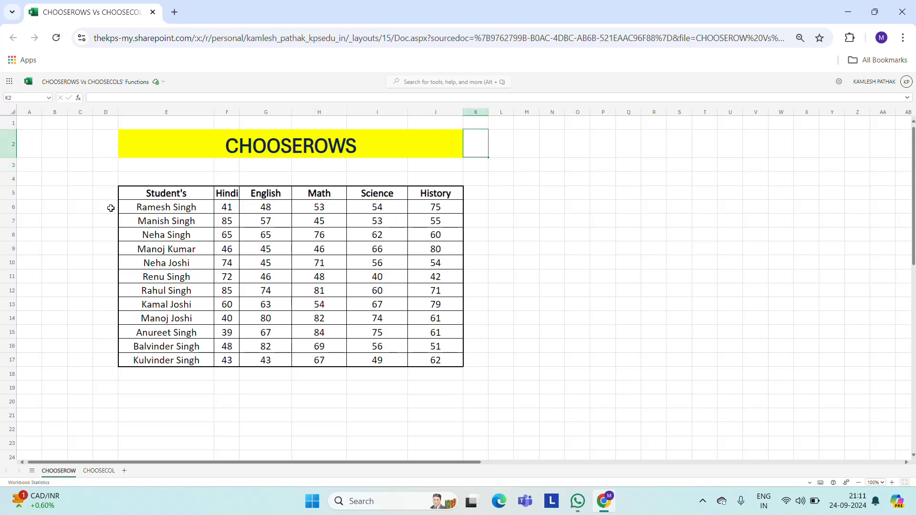
{"action": "left_click", "coordinate": [180, 200]}
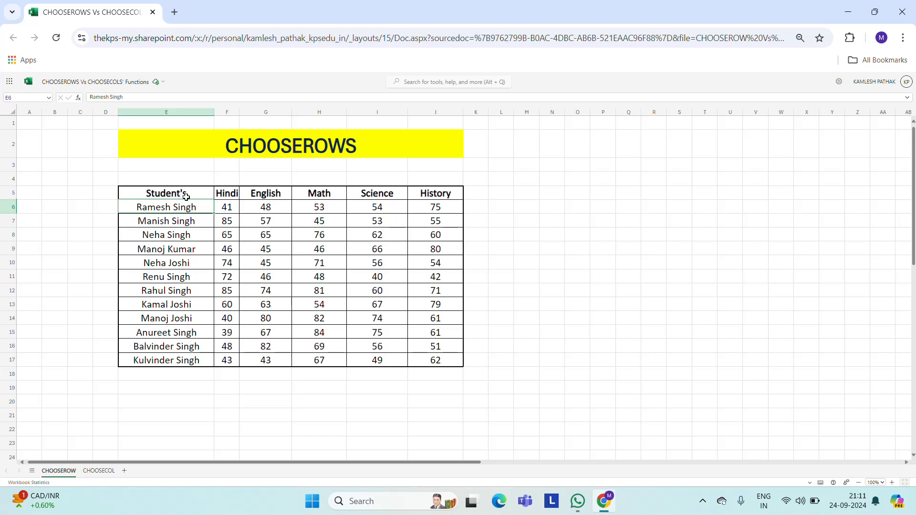
{"action": "left_click", "coordinate": [180, 197]}
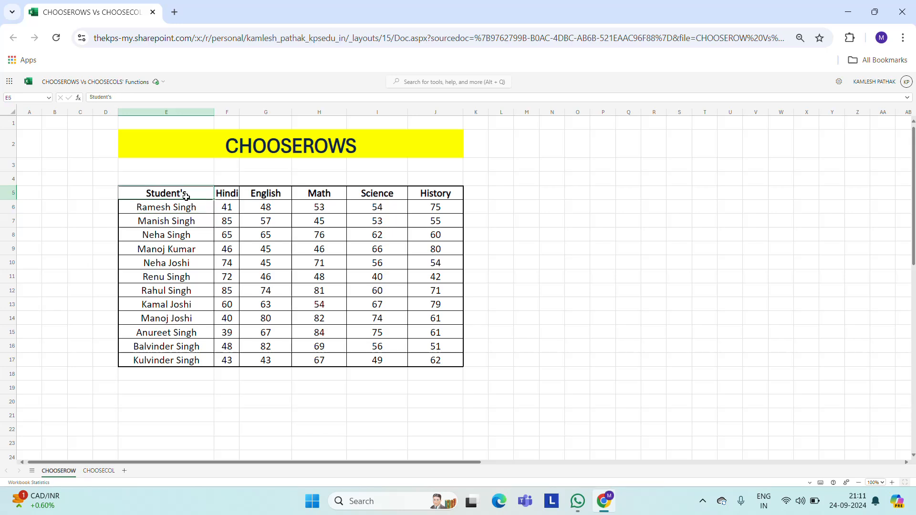
{"action": "left_click", "coordinate": [229, 197]}
{"action": "left_click", "coordinate": [432, 194]}
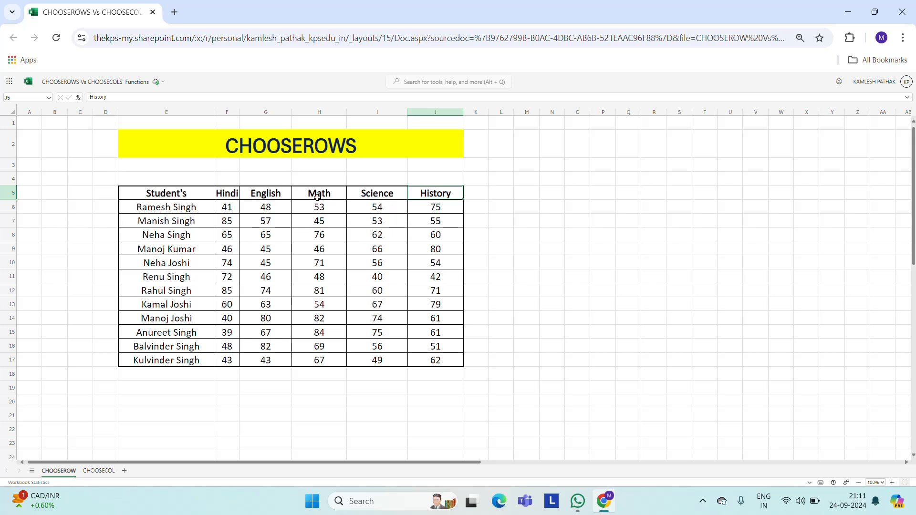
{"action": "left_click", "coordinate": [308, 211]}
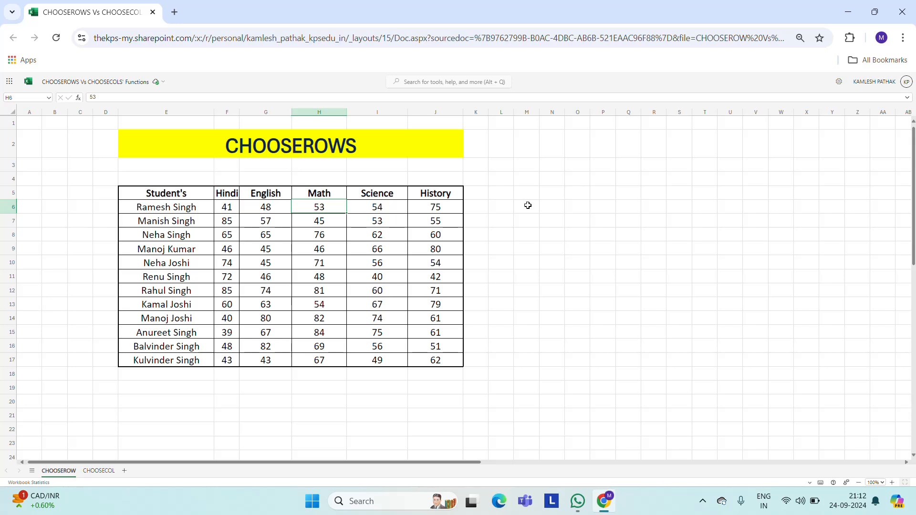
Enter =CHOOSEROWS(E5:J17,1,8) in N6 to return the header row and the eighth row of the marks table
{"action": "left_click", "coordinate": [552, 206]}
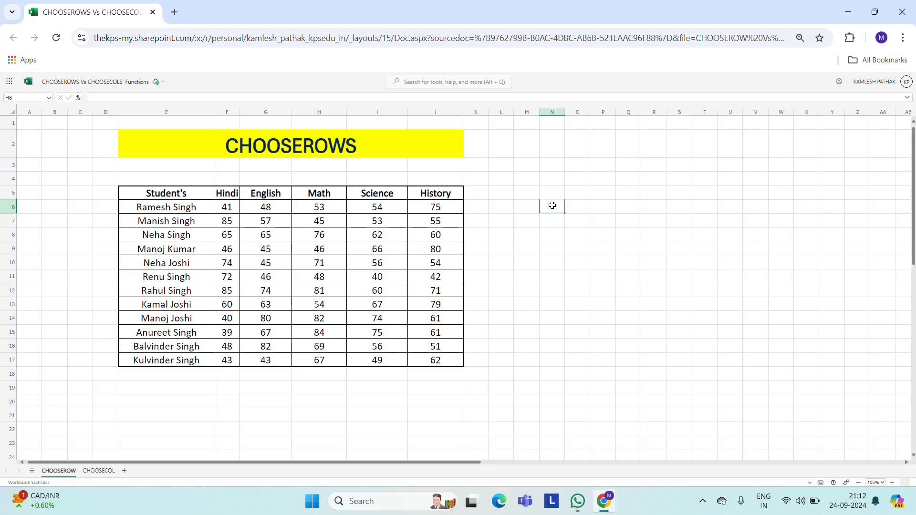
{"action": "type", "text": "=cho"}
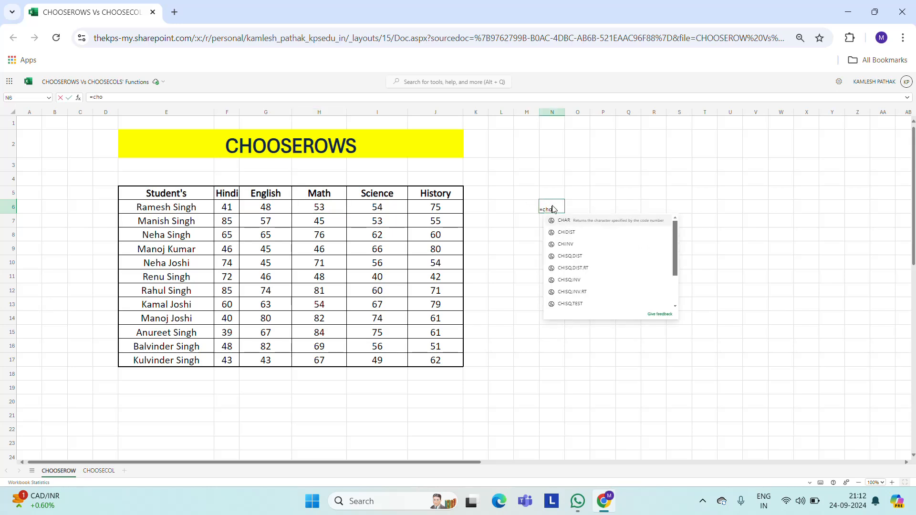
{"action": "key", "text": "Down"}
{"action": "key", "text": "Down"}
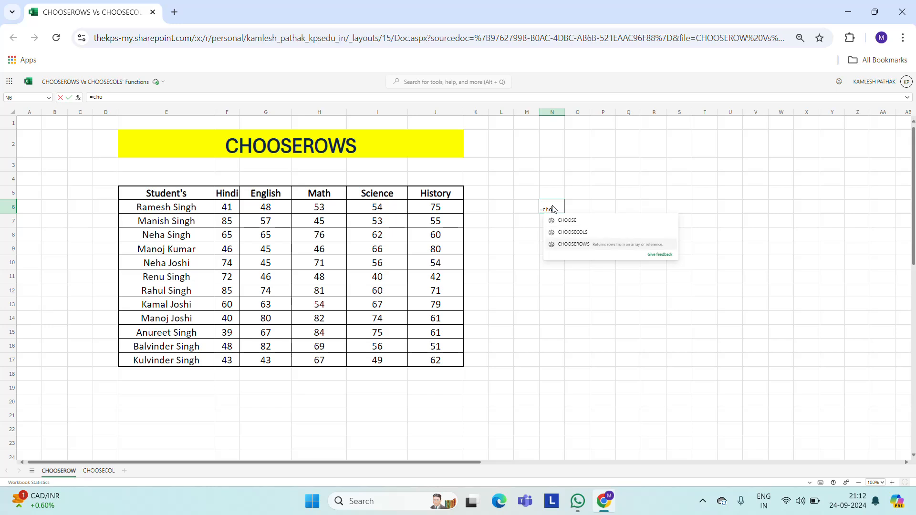
{"action": "key", "text": "Tab"}
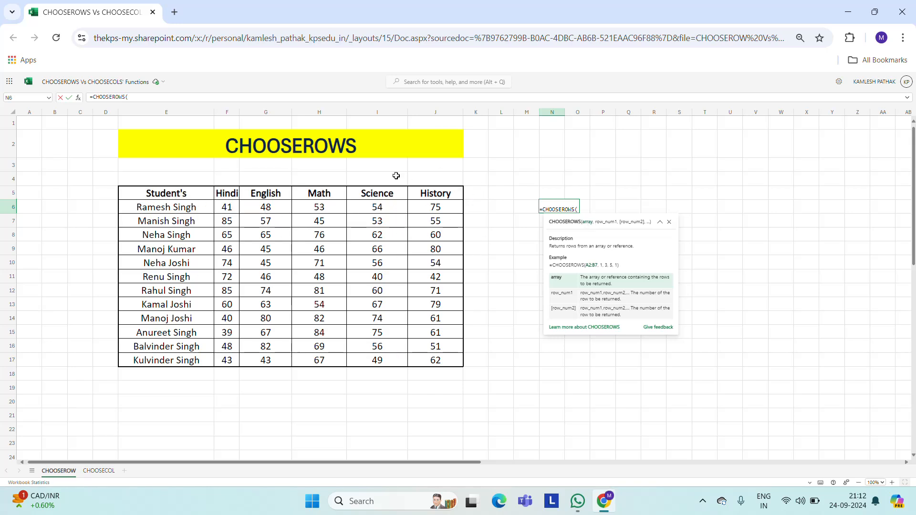
{"action": "left_click", "coordinate": [164, 195]}
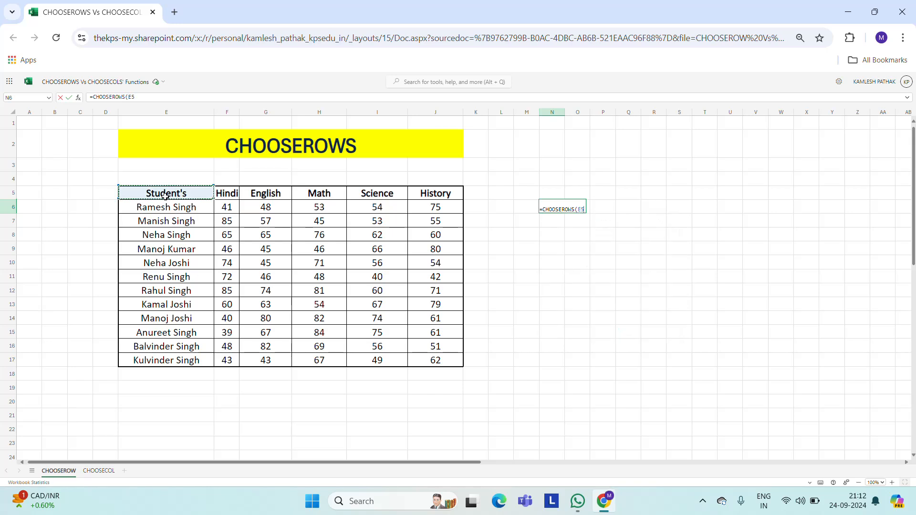
{"action": "key", "text": "shift+Right"}
{"action": "key", "text": "shift+Right"}
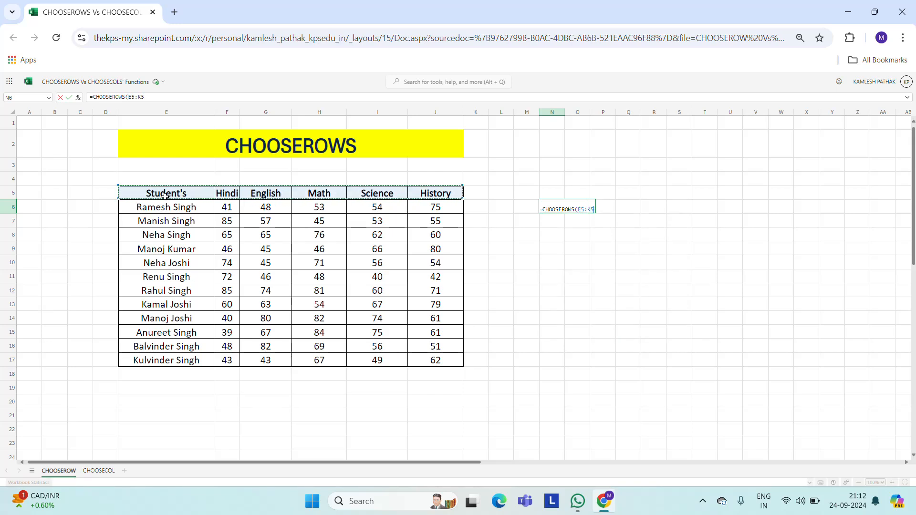
{"action": "key", "text": "shift+Left"}
{"action": "key", "text": "ctrl+shift+Down"}
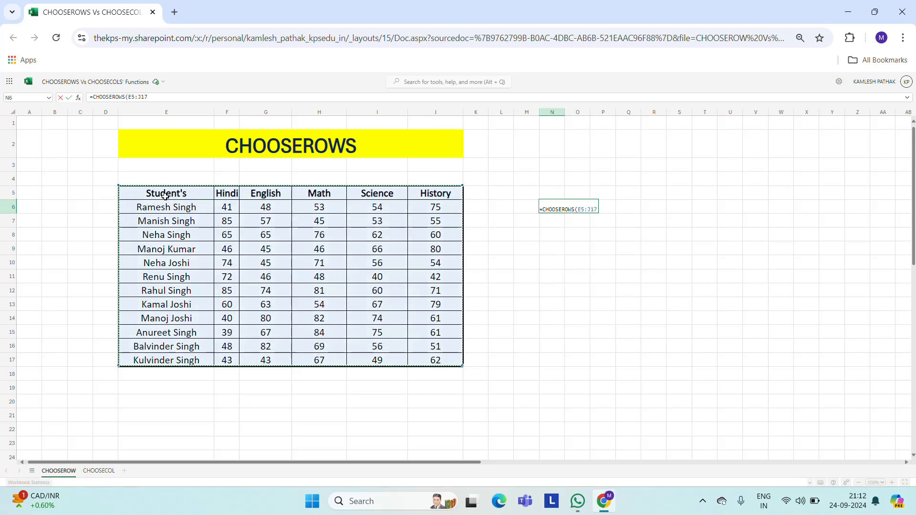
{"action": "type", "text": ",1"}
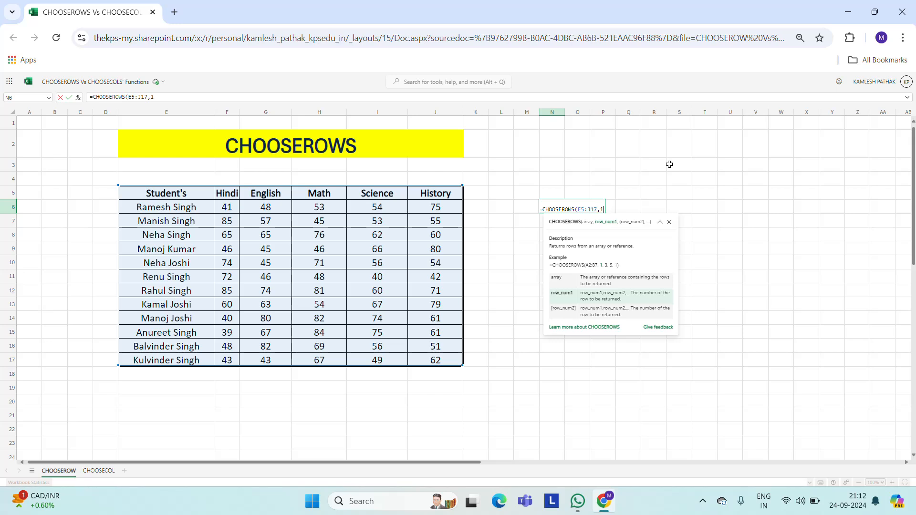
{"action": "type", "text": ","}
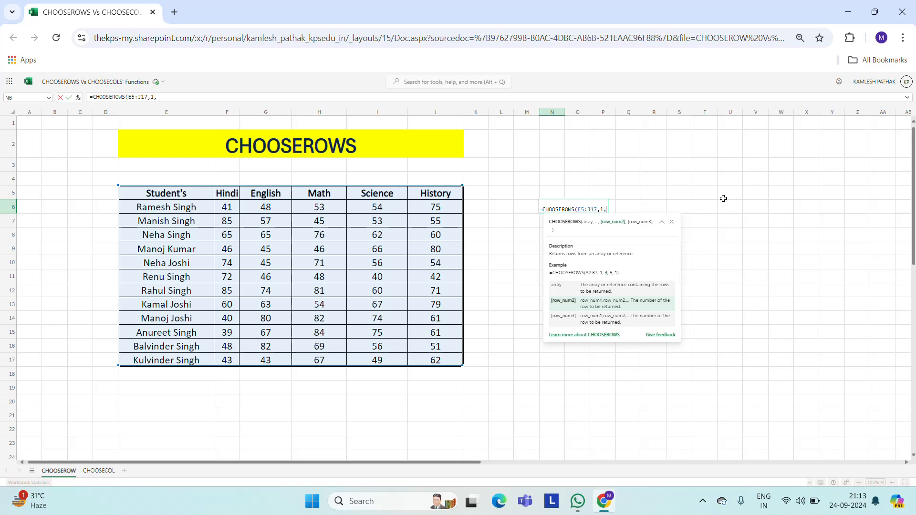
{"action": "type", "text": "8)"}
{"action": "key", "text": "Return"}
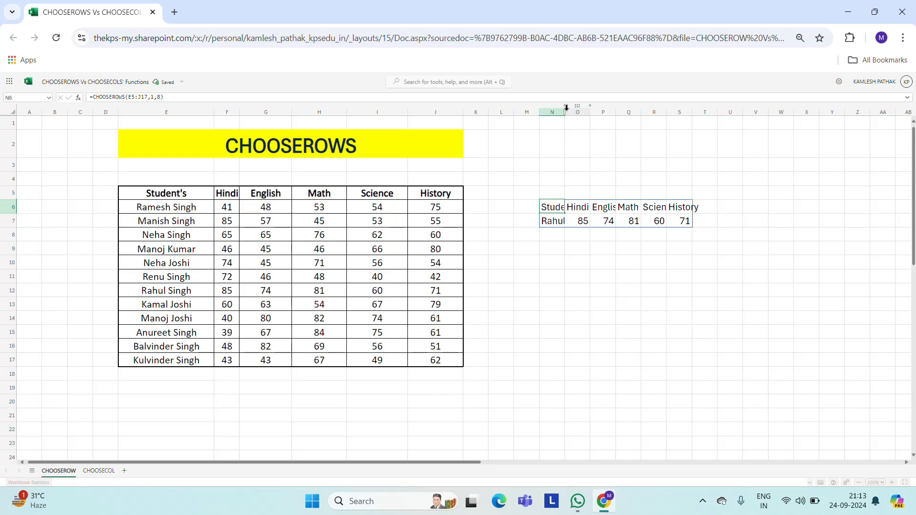
Widen column N so the full student names fit
{"action": "left_click_drag", "start_coordinate": [567, 108], "coordinate": [612, 108]}
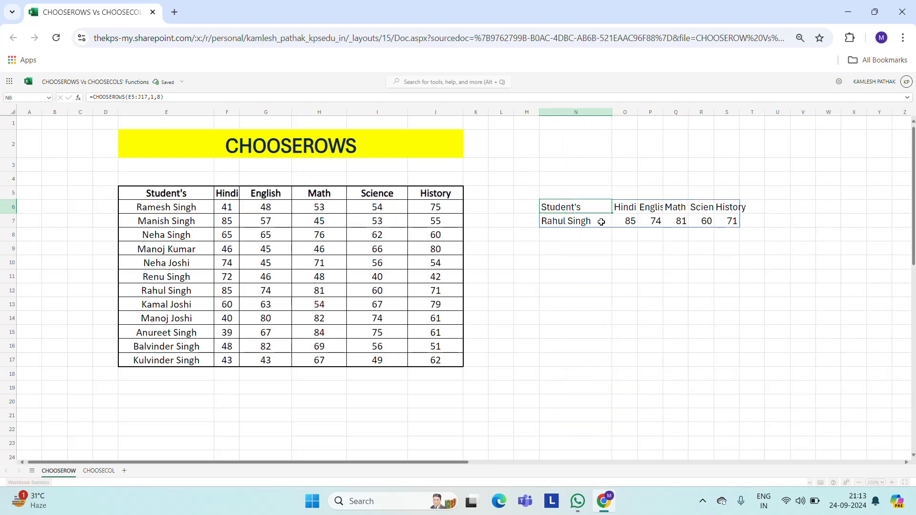
{"action": "left_click", "coordinate": [571, 230]}
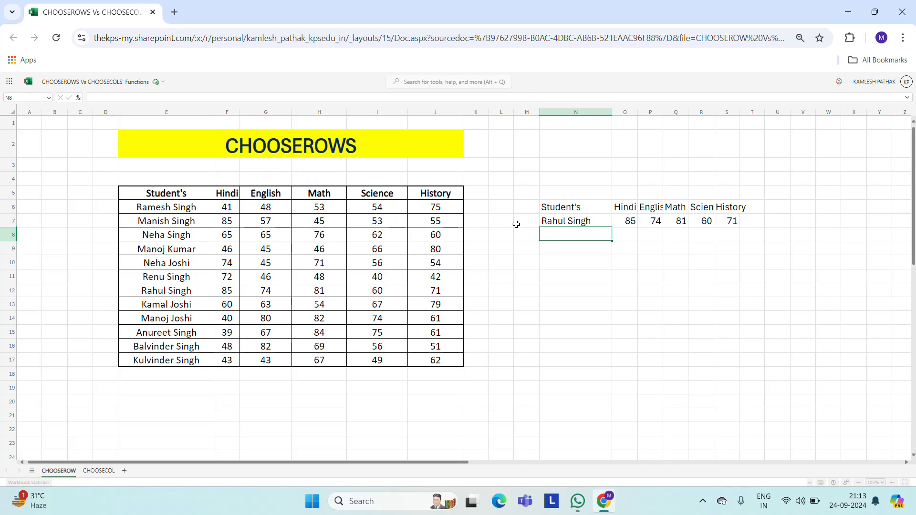
Count down the Student's column from the header in E5 to E12 to check which row is number 8
{"action": "left_click", "coordinate": [182, 189]}
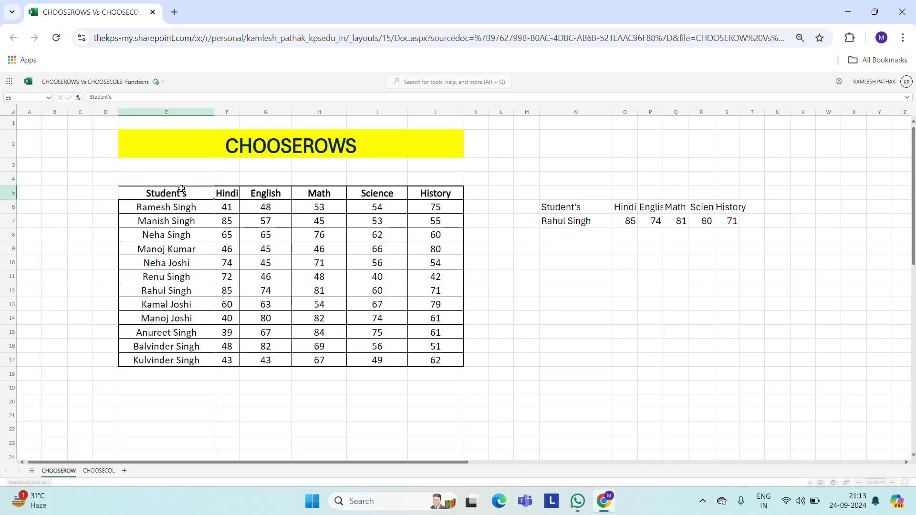
{"action": "left_click", "coordinate": [143, 206]}
{"action": "left_click", "coordinate": [154, 221]}
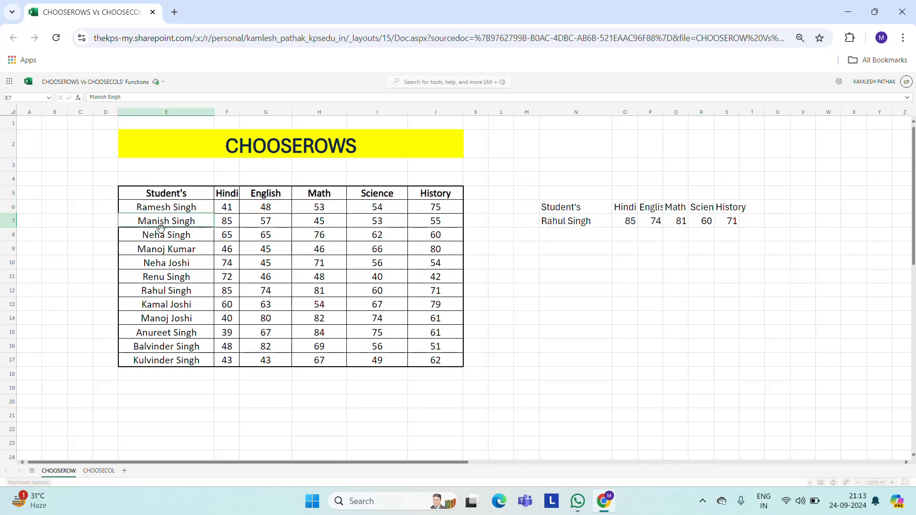
{"action": "left_click", "coordinate": [159, 236]}
{"action": "left_click", "coordinate": [159, 254]}
{"action": "left_click", "coordinate": [158, 264]}
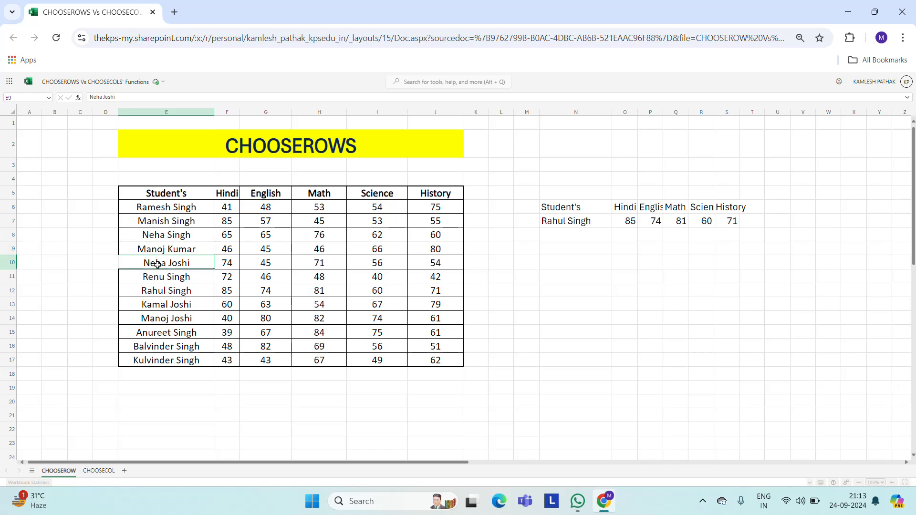
{"action": "left_click", "coordinate": [157, 276]}
{"action": "left_click", "coordinate": [158, 291]}
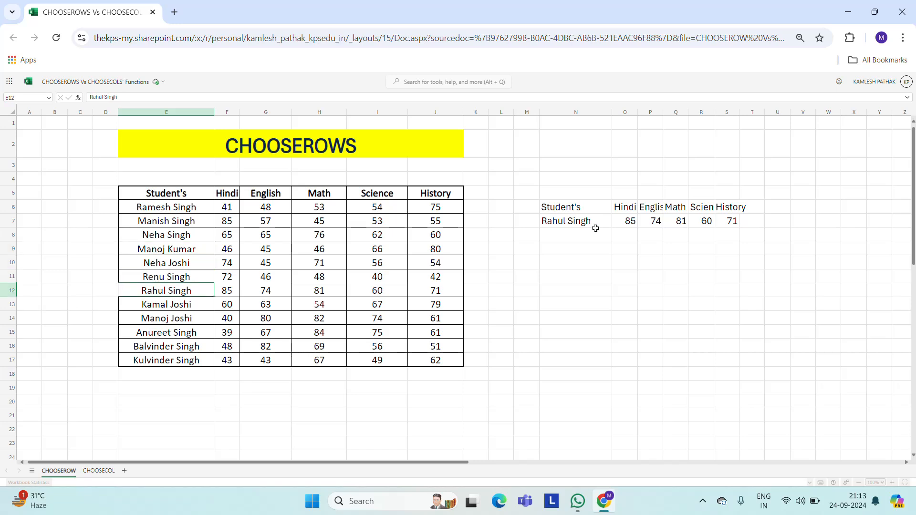
Try to clear only the spilled cell N7 of the CHOOSEROWS result, and undo the attempt
{"action": "left_click", "coordinate": [568, 221]}
{"action": "key", "text": "Delete"}
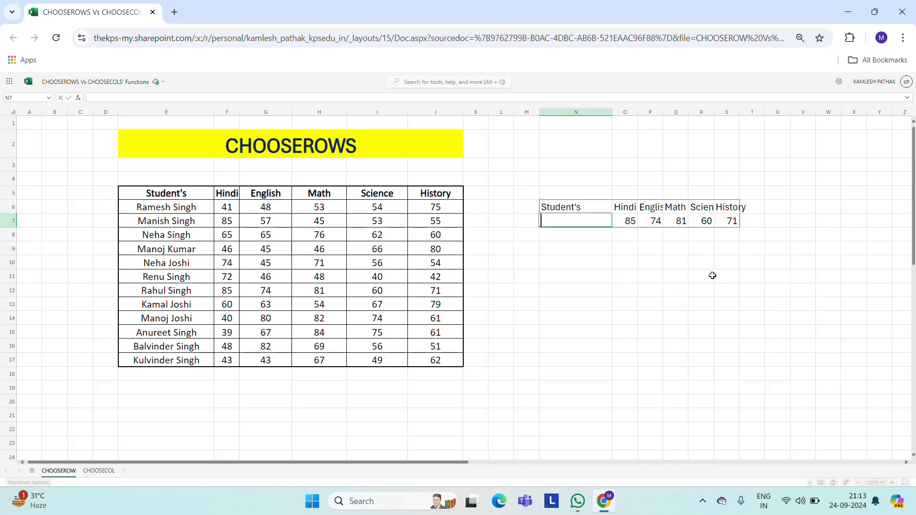
{"action": "key", "text": "ctrl+z"}
Review the CHOOSEROWS formula in N6 and delete it to clear the whole spilled result
{"action": "key", "text": "Up"}
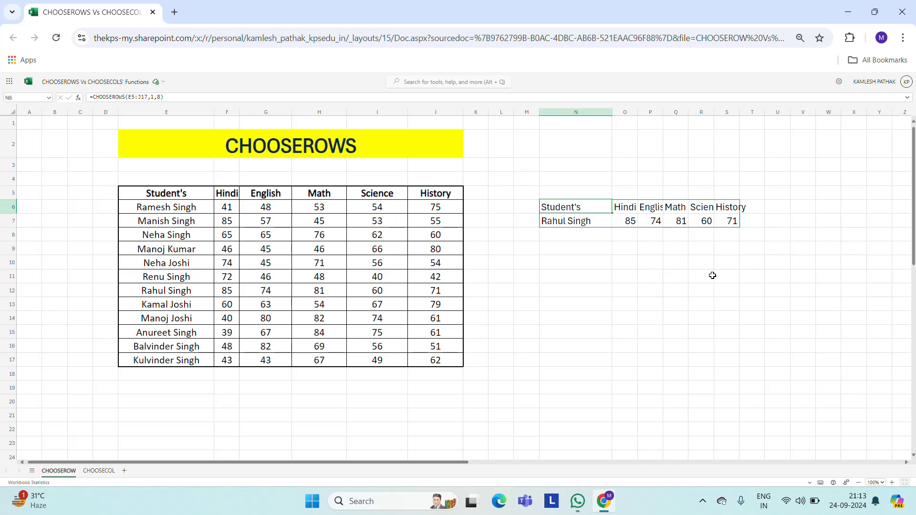
{"action": "key", "text": "F2"}
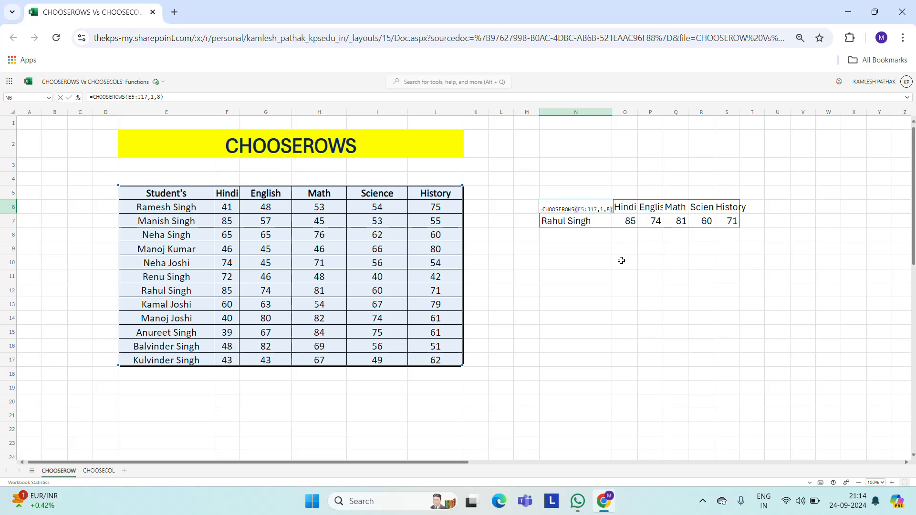
{"action": "key", "text": "Escape"}
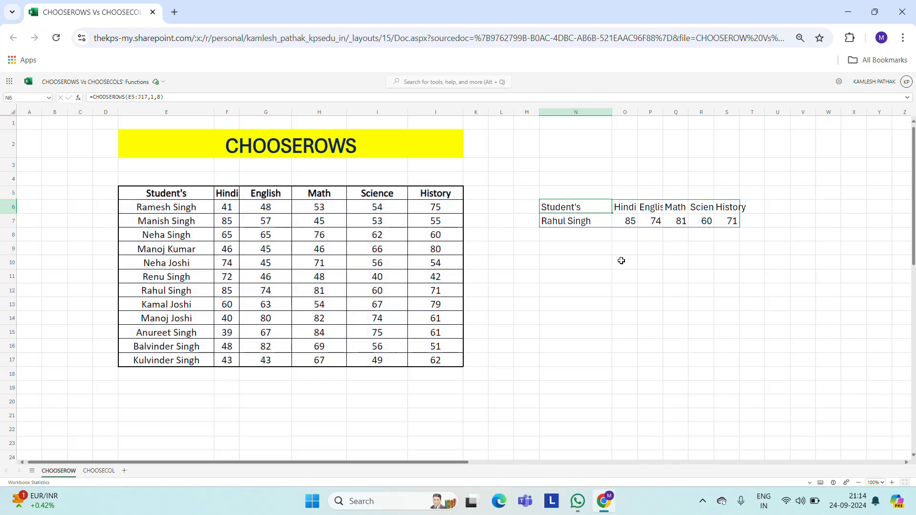
{"action": "key", "text": "Delete"}
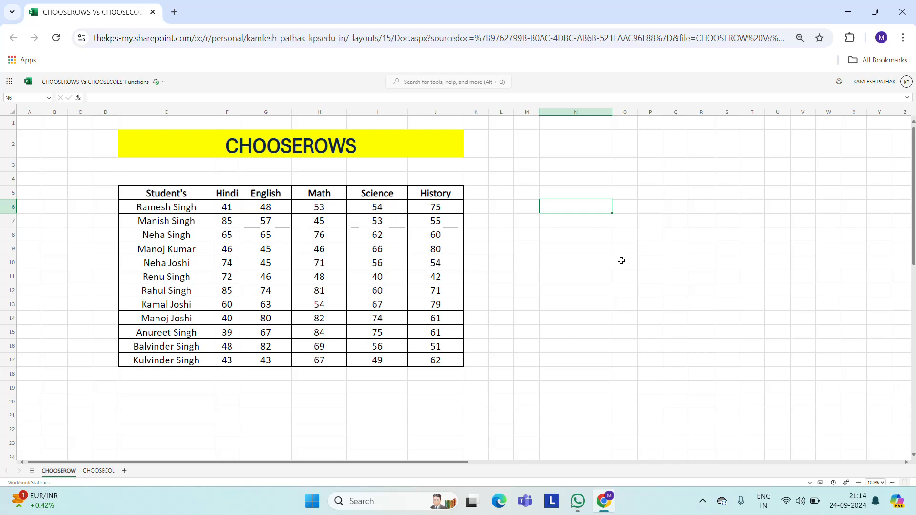
Enter =CHOOSEROWS(E5:J17,2) in N6 to return only the second row of the marks table
{"action": "type", "text": "=cho"}
{"action": "key", "text": "Down"}
{"action": "key", "text": "Down"}
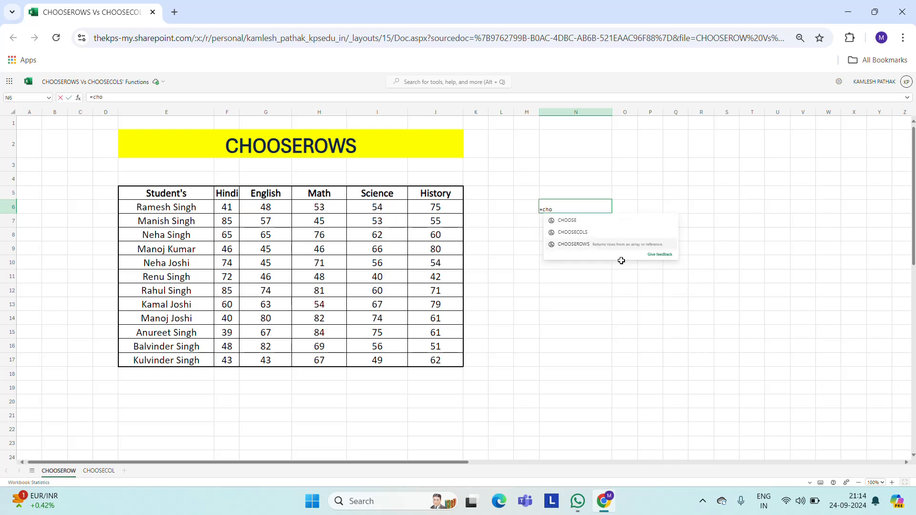
{"action": "key", "text": "Tab"}
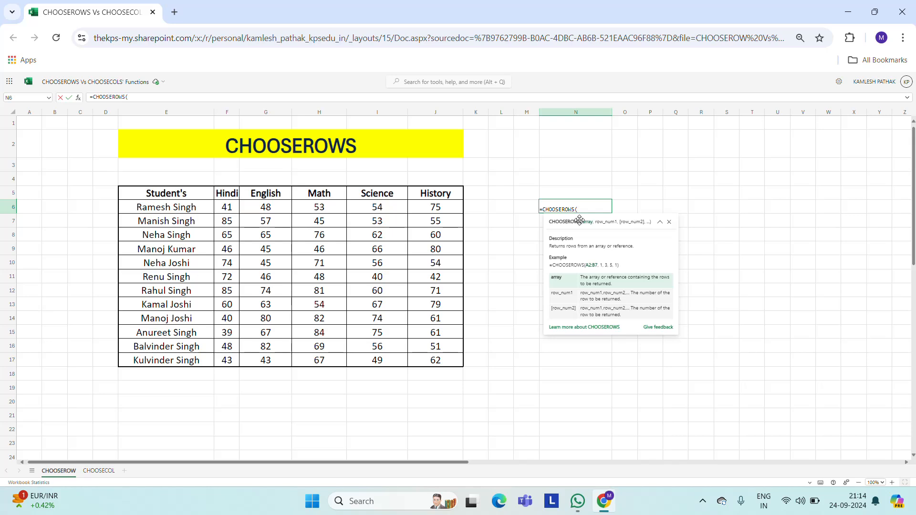
{"action": "left_click", "coordinate": [178, 197]}
{"action": "key", "text": "ctrl+shift+Down"}
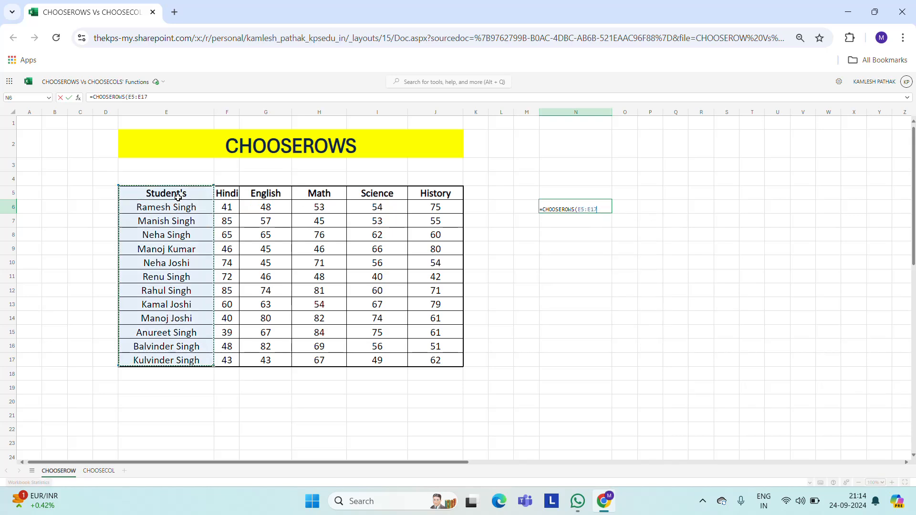
{"action": "key", "text": "ctrl+shift+Right"}
{"action": "type", "text": ",2"}
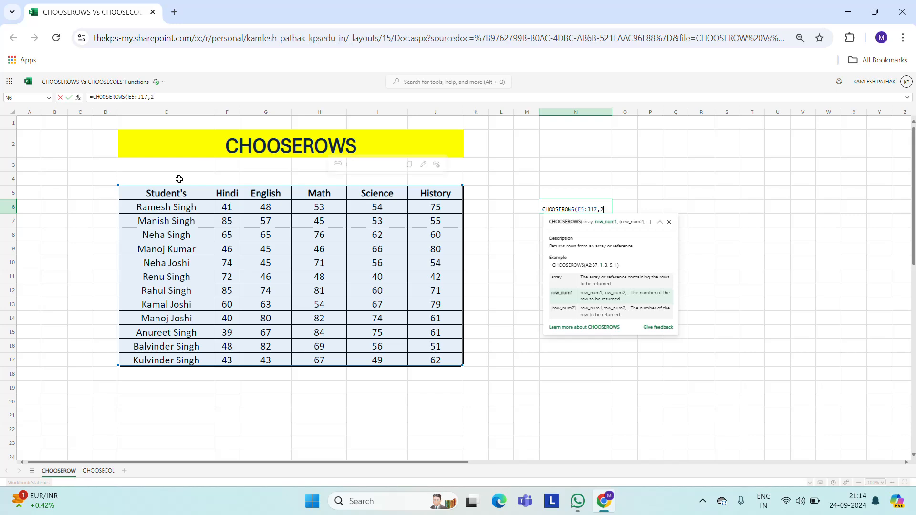
{"action": "key", "text": "ctrl+Return"}
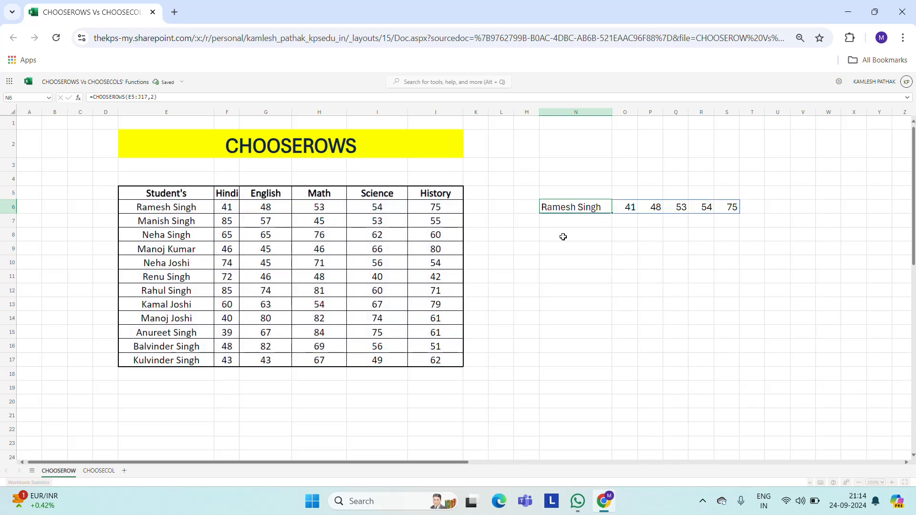
Review the CHOOSEROWS formula in N6 and set its row number to 3
{"action": "key", "text": "F2"}
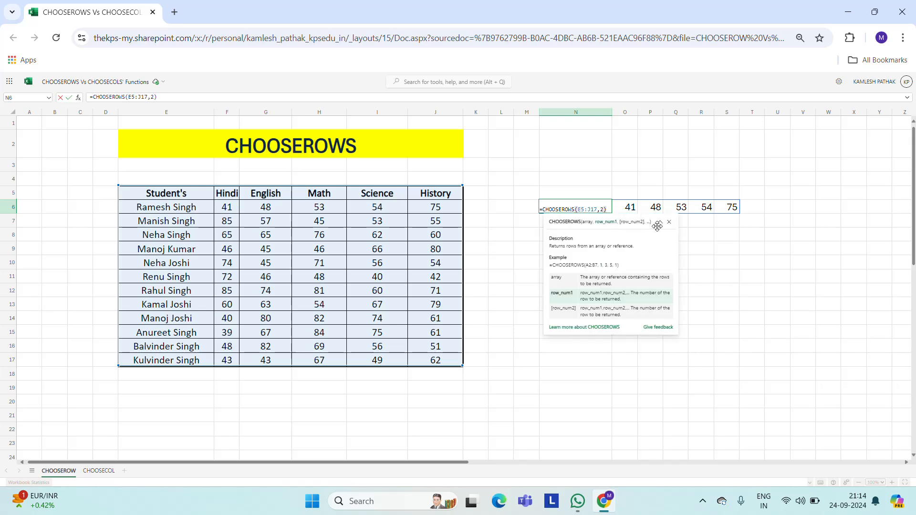
{"action": "key", "text": "ctrl+Return"}
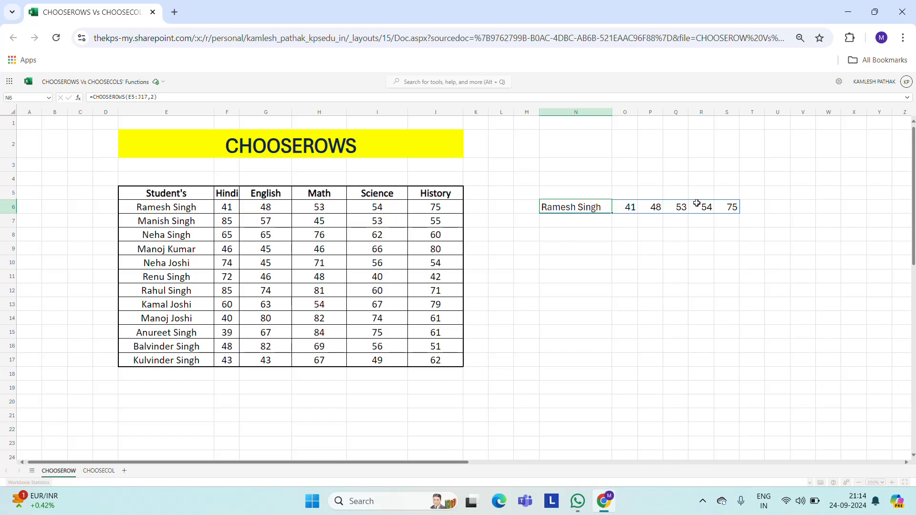
{"action": "key", "text": "F2"}
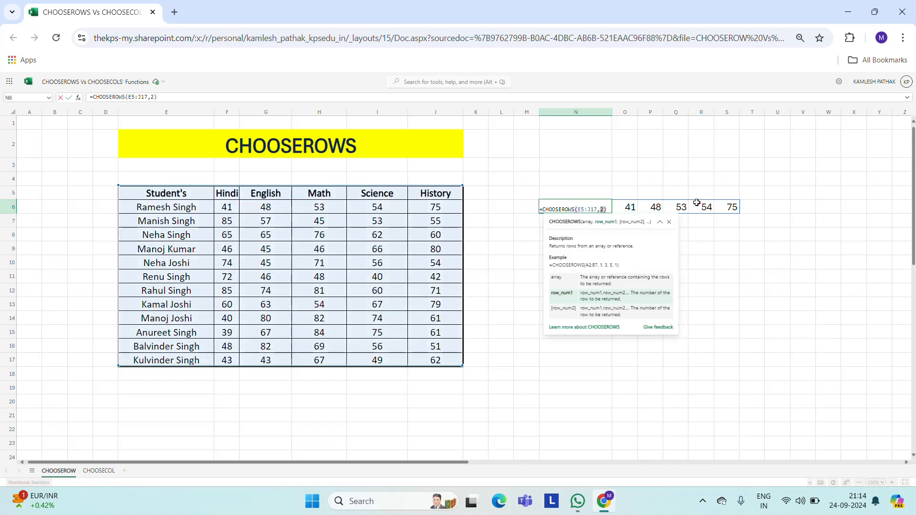
{"action": "type", "text": "3"}
{"action": "key", "text": "Return"}
{"action": "key", "text": "Up"}
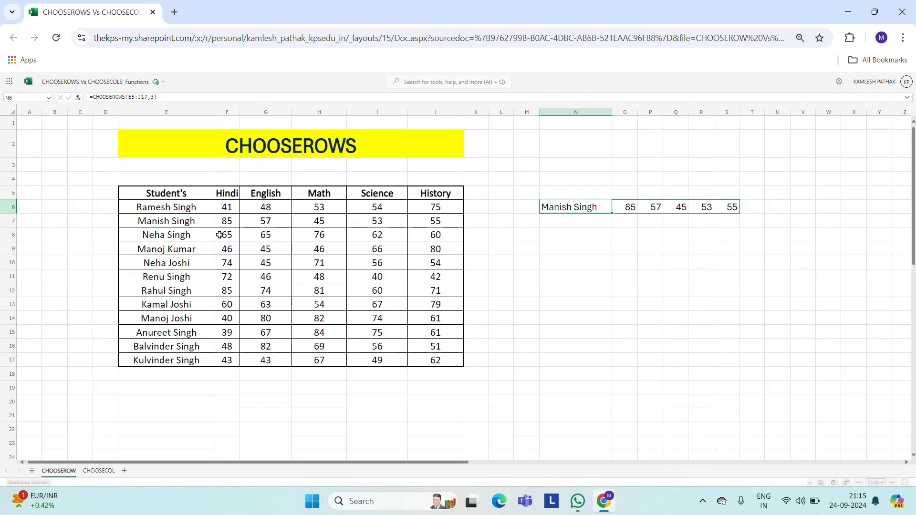
Set the row number in the N6 CHOOSEROWS formula to 4
{"action": "key", "text": "F2"}
{"action": "type", "text": "4"}
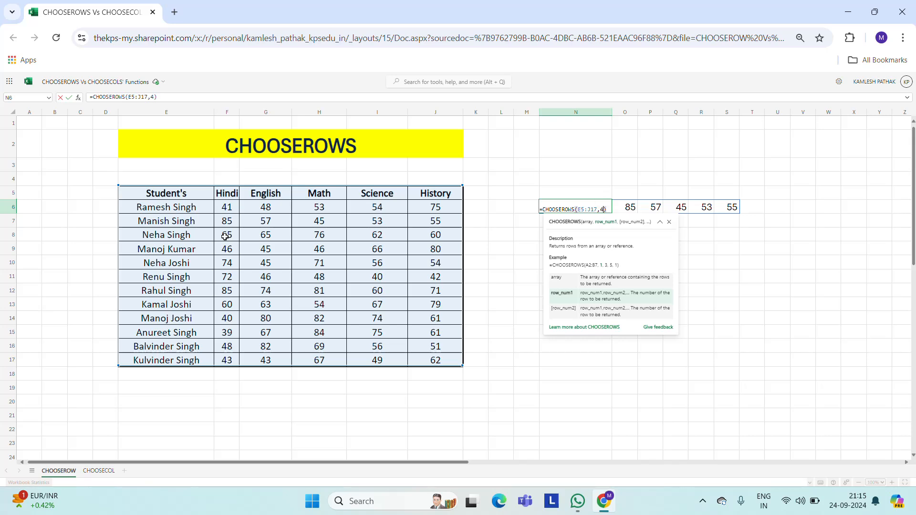
{"action": "key", "text": "Return"}
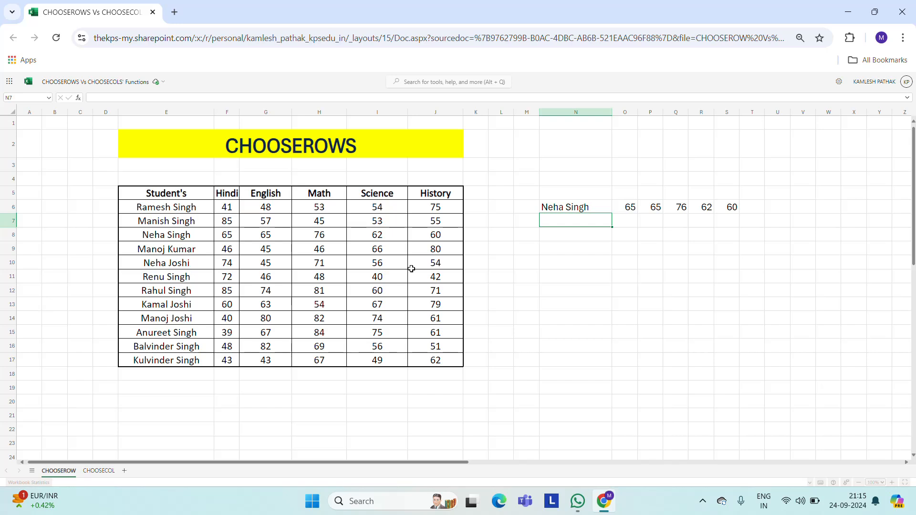
Change the row number in N6 to 13 to return the last row of the marks table
{"action": "key", "text": "Up"}
{"action": "key", "text": "F2"}
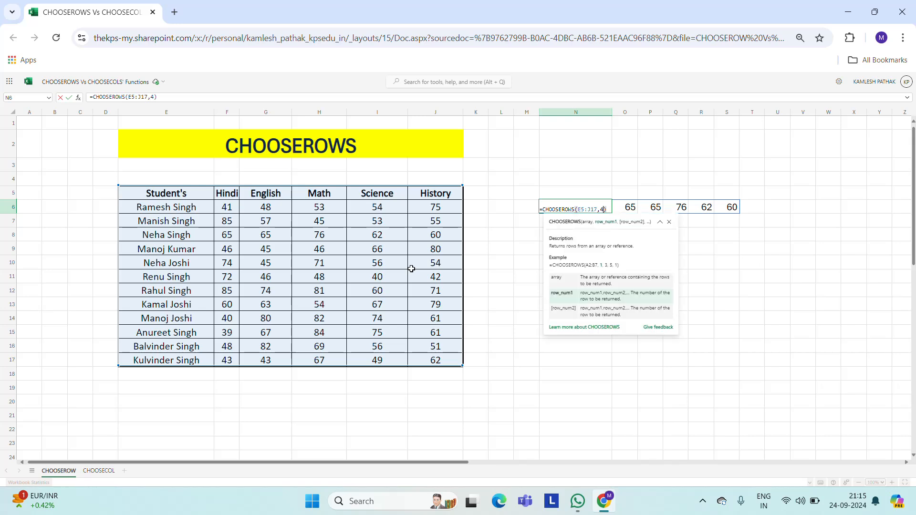
{"action": "type", "text": "-1"}
{"action": "key", "text": "Return"}
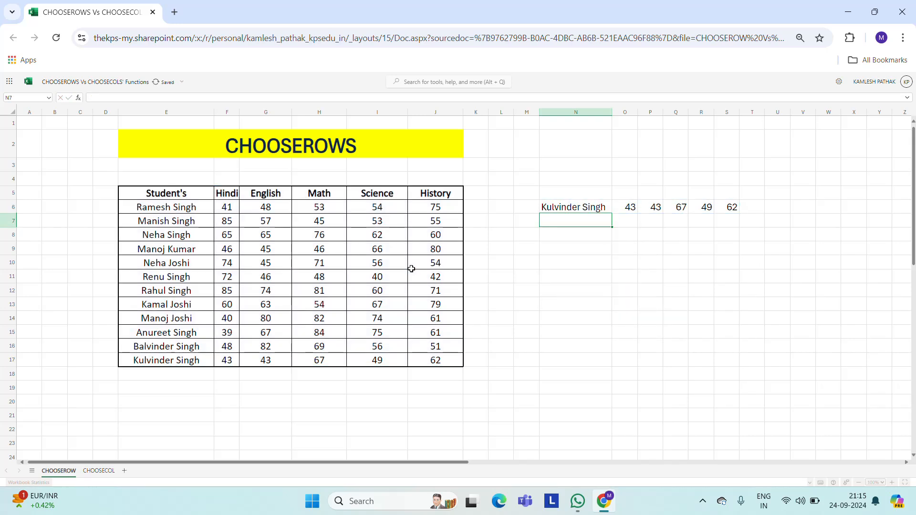
Delete the CHOOSEROWS formula from N6 and undo the deletion
{"action": "left_click", "coordinate": [584, 207]}
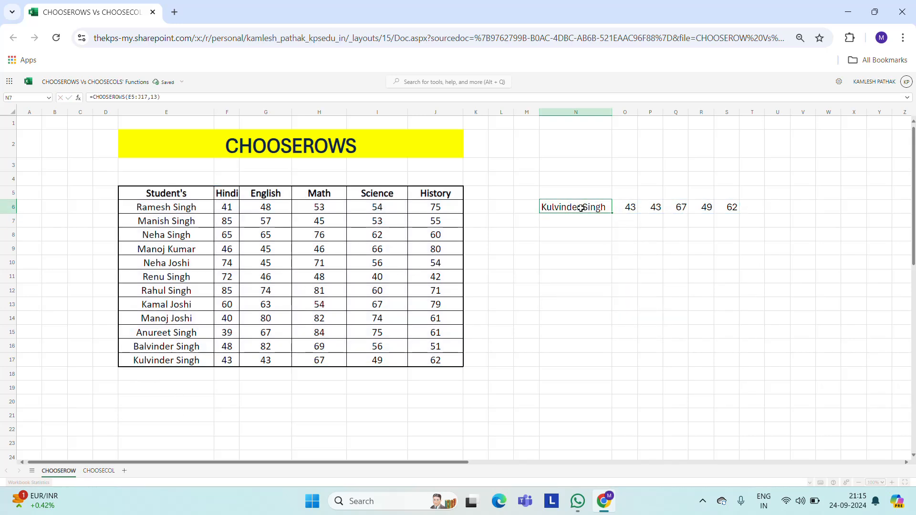
{"action": "key", "text": "Delete"}
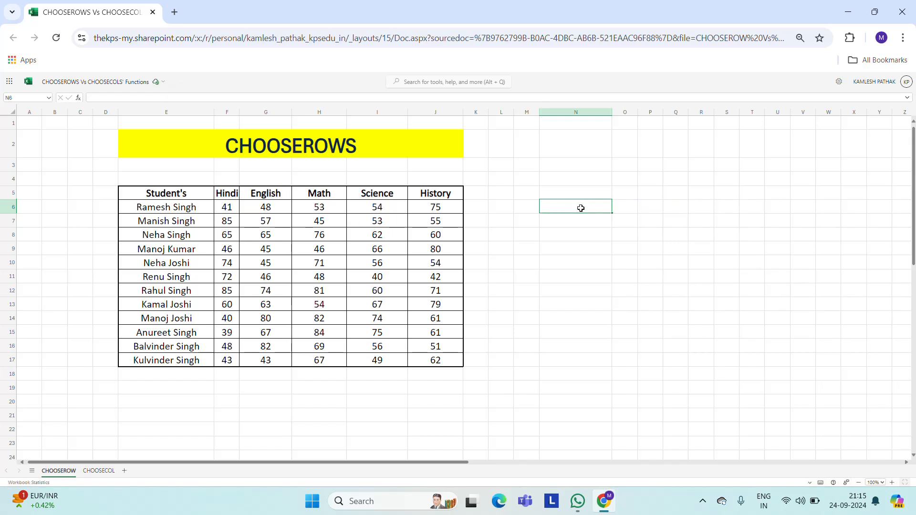
{"action": "key", "text": "ctrl+z"}
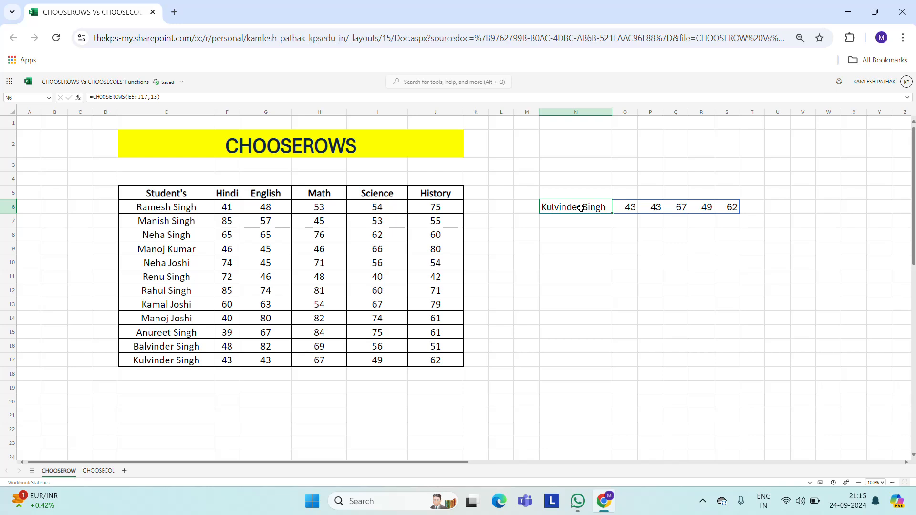
Edit the N6 formula to =CHOOSEROWS(E5:J17,2,5) to return rows 2 and 5 of the marks table
{"action": "double_click", "coordinate": [581, 208]}
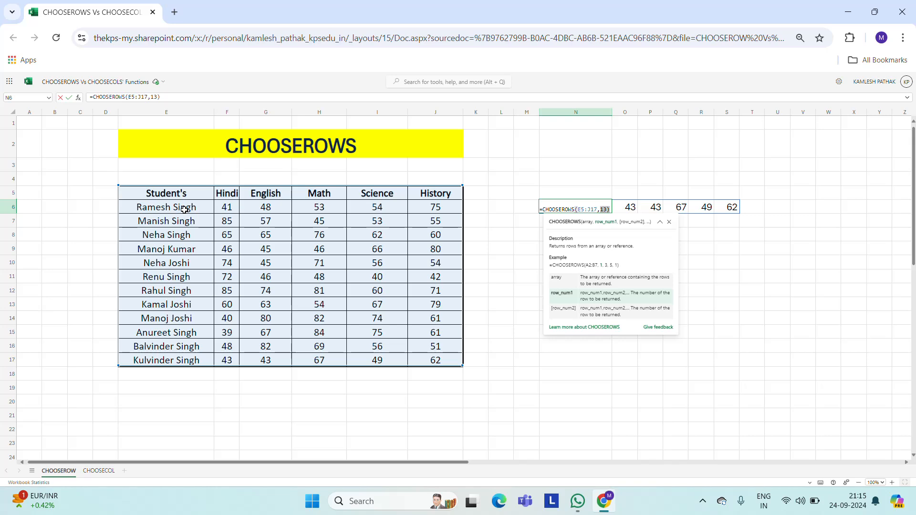
{"action": "type", "text": "2,"}
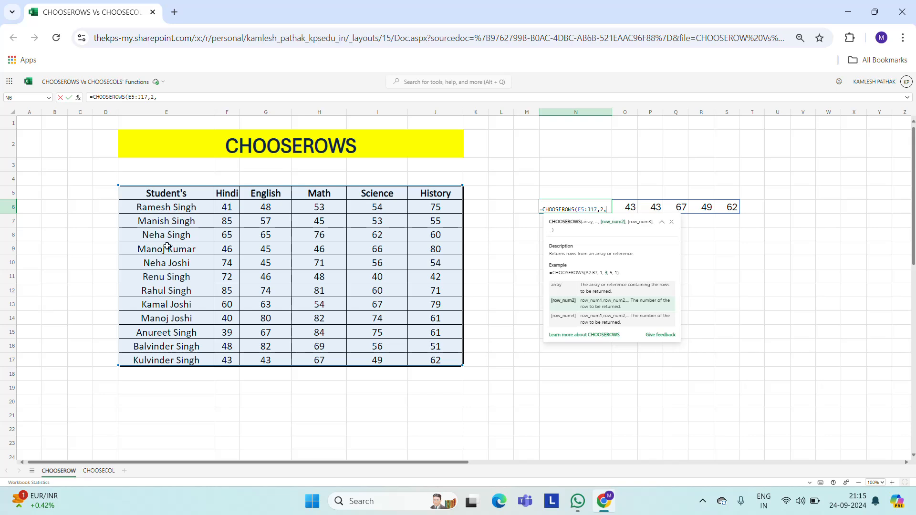
{"action": "type", "text": "5"}
{"action": "key", "text": "ctrl+Return"}
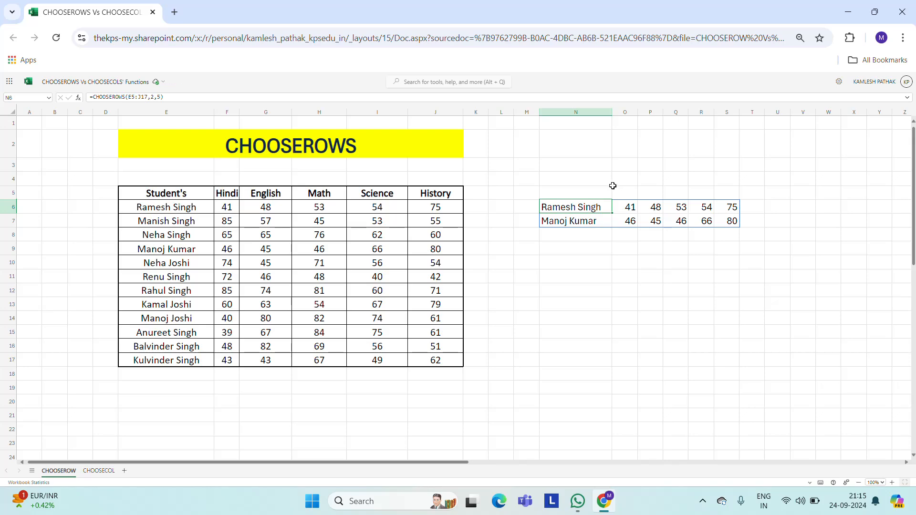
Inspect the spilled two-row result across row 6 and the CHOOSEROWS formula in N6 at a larger zoom
{"action": "key", "text": "F2"}
{"action": "key", "text": "Escape"}
{"action": "key", "text": "ctrl+plus"}
{"action": "key", "text": "ctrl+plus"}
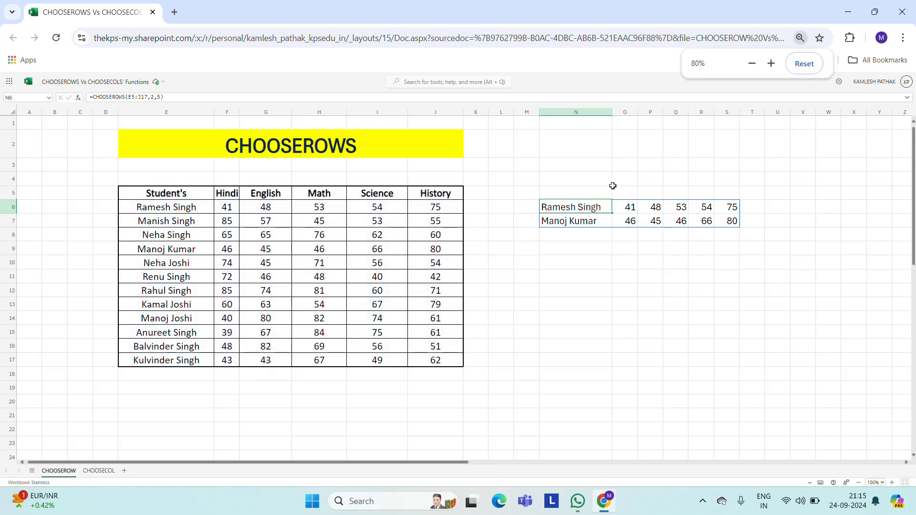
{"action": "key", "text": "Right"}
{"action": "key", "text": "Right"}
{"action": "key", "text": "Right"}
{"action": "key", "text": "Right"}
{"action": "key", "text": "Right"}
{"action": "key", "text": "Right"}
{"action": "key", "text": "Right"}
{"action": "key", "text": "Right"}
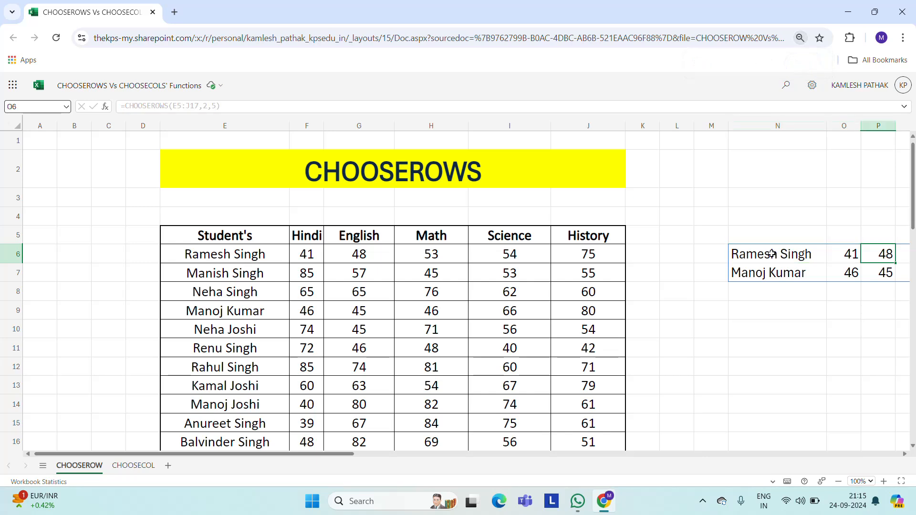
{"action": "key", "text": "Left"}
{"action": "key", "text": "Left"}
{"action": "key", "text": "Left"}
{"action": "key", "text": "Left"}
{"action": "key", "text": "Left"}
{"action": "key", "text": "Left"}
{"action": "key", "text": "Left"}
{"action": "key", "text": "Left"}
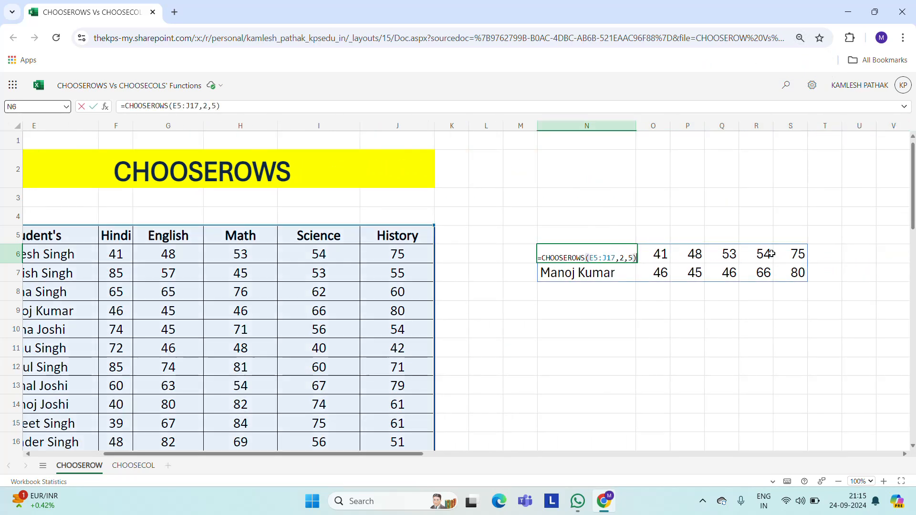
{"action": "key", "text": "F2"}
{"action": "key", "text": "Escape"}
Examine the header row and the first student's row in the marks table to compare them with the result
{"action": "left_click", "coordinate": [109, 262]}
{"action": "key", "text": "Left"}
{"action": "key", "text": "Left"}
{"action": "key", "text": "Left"}
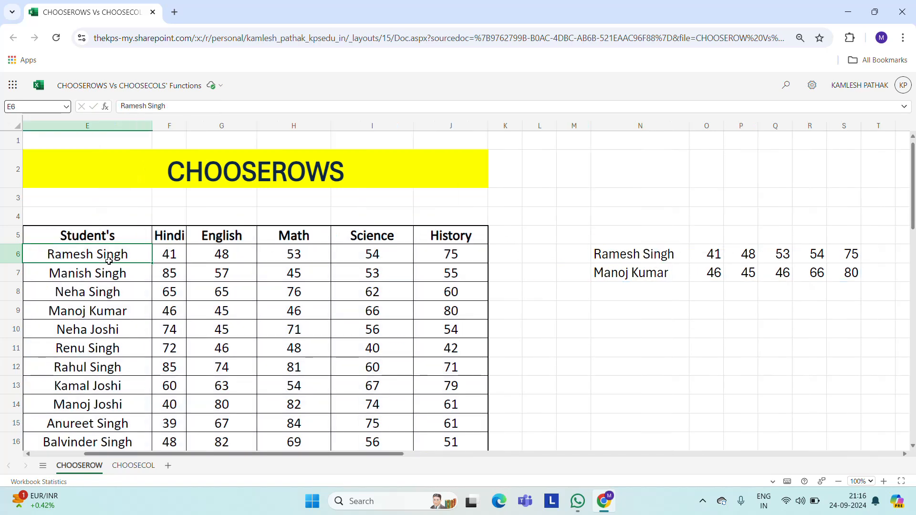
{"action": "key", "text": "Right"}
{"action": "key", "text": "Right"}
{"action": "key", "text": "Up"}
{"action": "key", "text": "Right"}
{"action": "key", "text": "Right"}
{"action": "key", "text": "Right"}
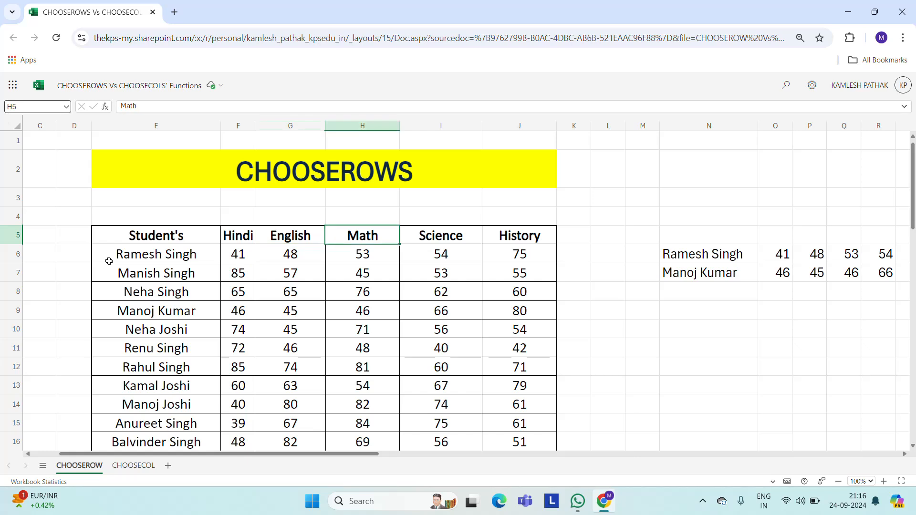
{"action": "key", "text": "Down"}
{"action": "key", "text": "Left"}
{"action": "key", "text": "Left"}
{"action": "key", "text": "Left"}
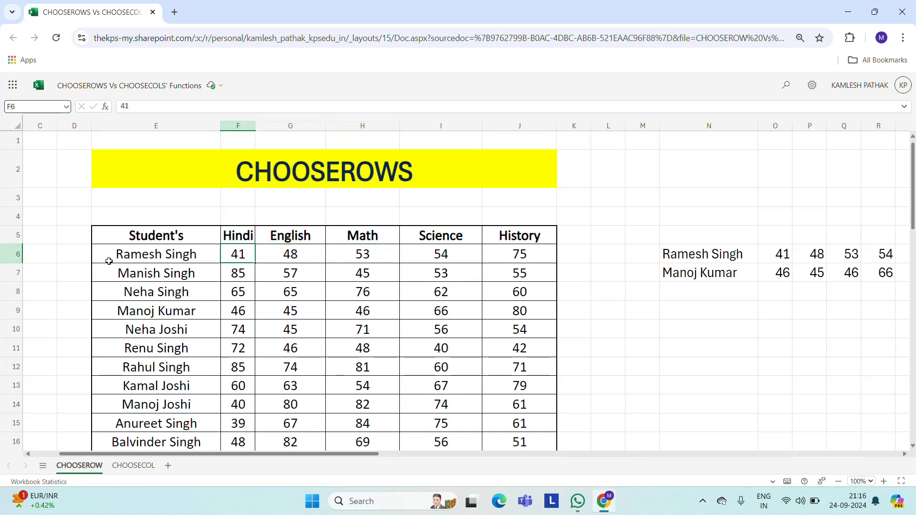
Go back along row 6 to N6 and recheck the row numbers in its CHOOSEROWS formula
{"action": "key", "text": "Right"}
{"action": "key", "text": "Right"}
{"action": "key", "text": "Right"}
{"action": "key", "text": "Right"}
{"action": "key", "text": "Right"}
{"action": "key", "text": "Right"}
{"action": "key", "text": "Right"}
{"action": "key", "text": "Right"}
{"action": "key", "text": "Right"}
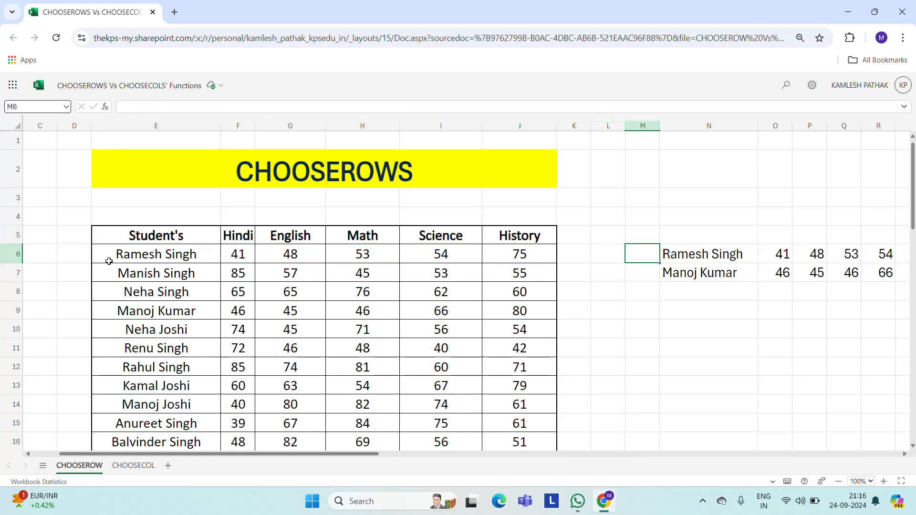
{"action": "key", "text": "F2"}
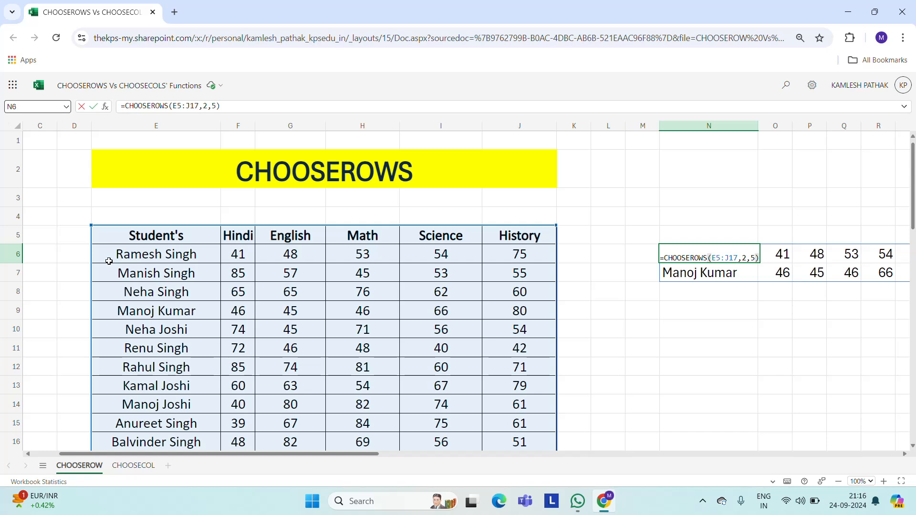
{"action": "key", "text": "Escape"}
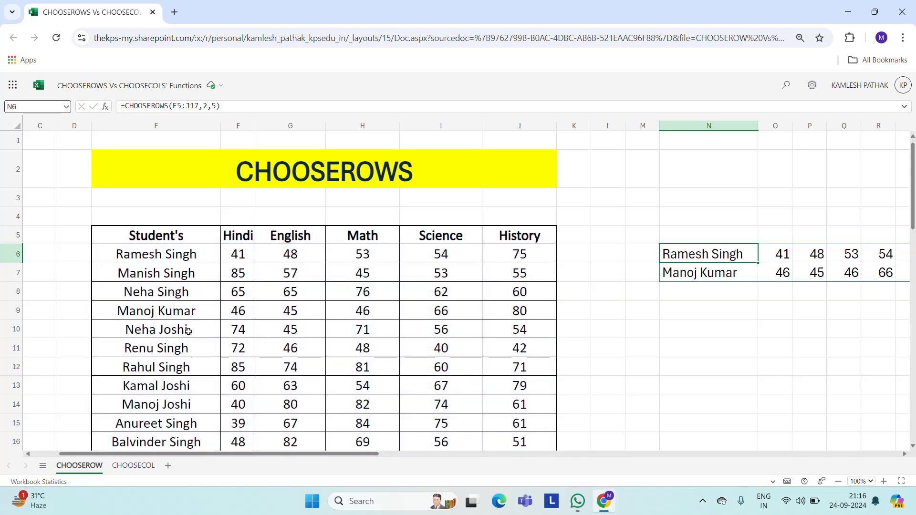
{"action": "key", "text": "F2"}
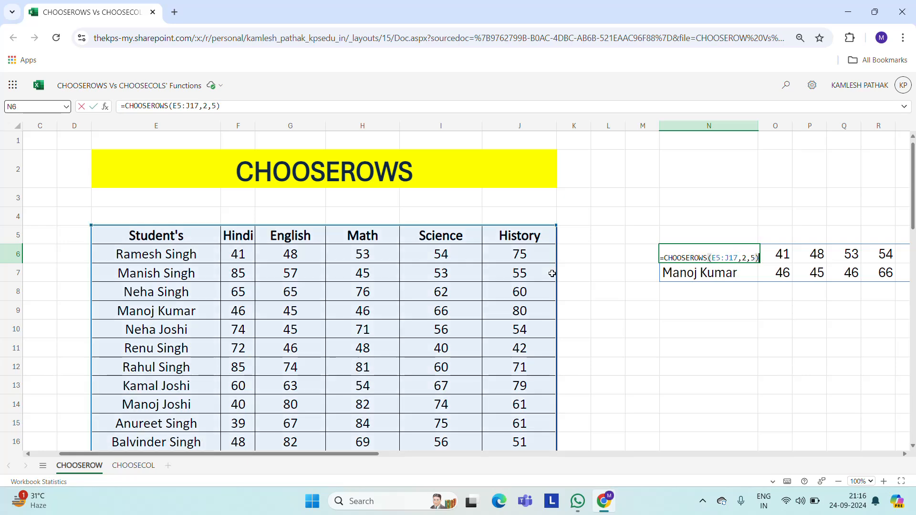
{"action": "key", "text": "Escape"}
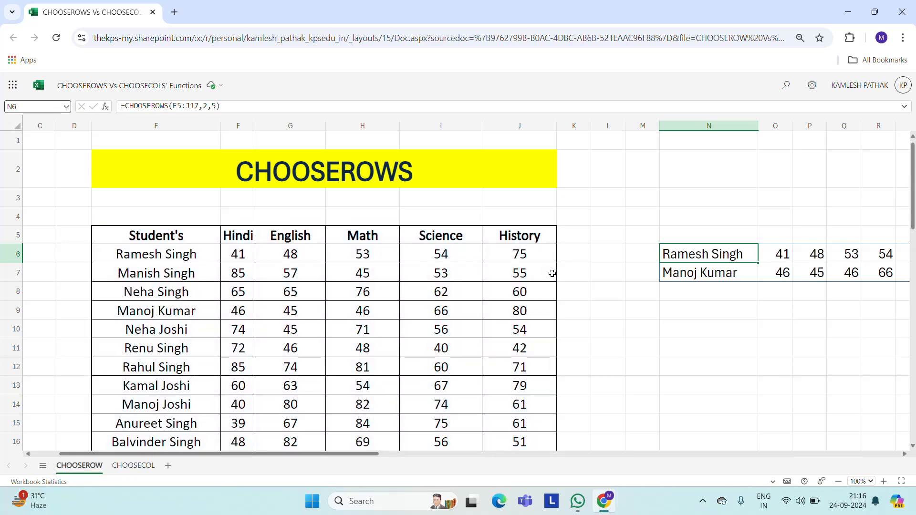
Look over the marks table and the empty cells beside it on the CHOOSECOL sheet, and return to the CHOOSEROW sheet
{"action": "key", "text": "ctrl+minus"}
{"action": "key", "text": "ctrl+minus"}
{"action": "key", "text": "ctrl+minus"}
{"action": "key", "text": "ctrl+minus"}
{"action": "key", "text": "ctrl+minus"}
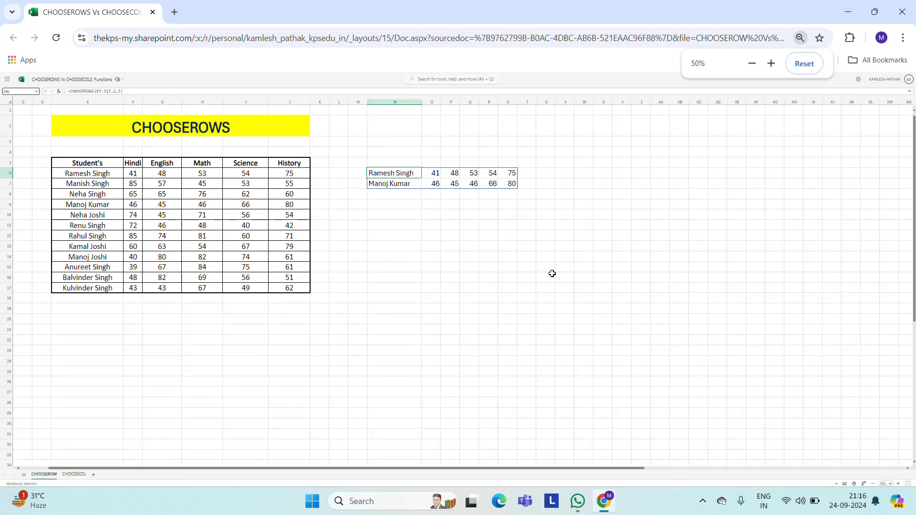
{"action": "key", "text": "ctrl+plus"}
{"action": "key", "text": "ctrl+plus"}
{"action": "key", "text": "ctrl+plus"}
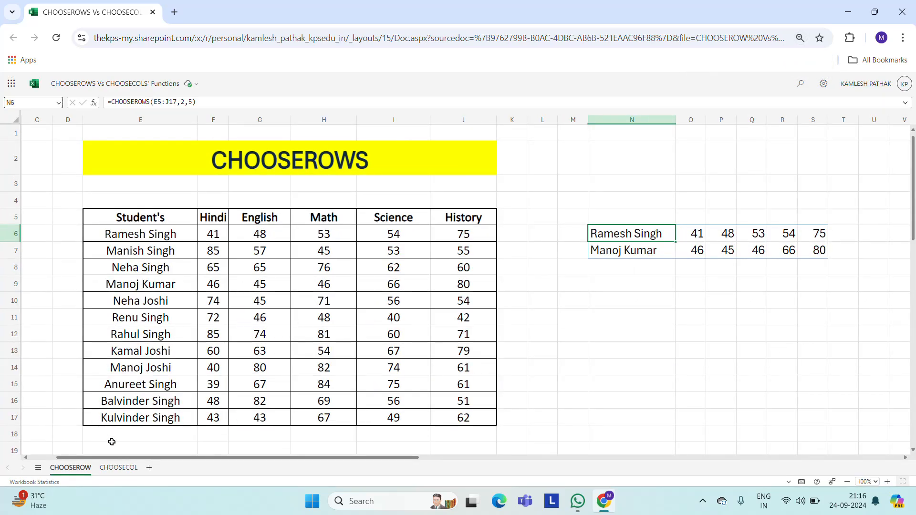
{"action": "left_click", "coordinate": [118, 468]}
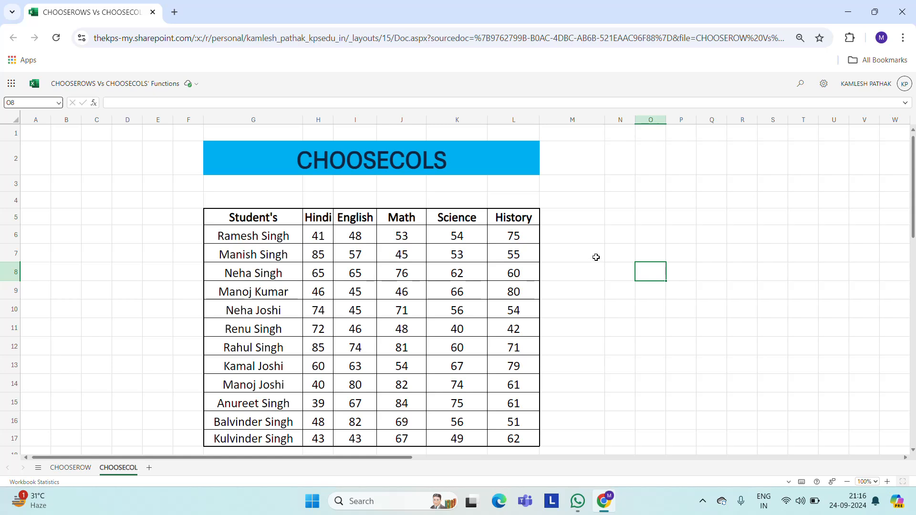
{"action": "left_click", "coordinate": [633, 234]}
{"action": "key", "text": "Right"}
{"action": "key", "text": "Right"}
{"action": "key", "text": "Right"}
{"action": "key", "text": "Right"}
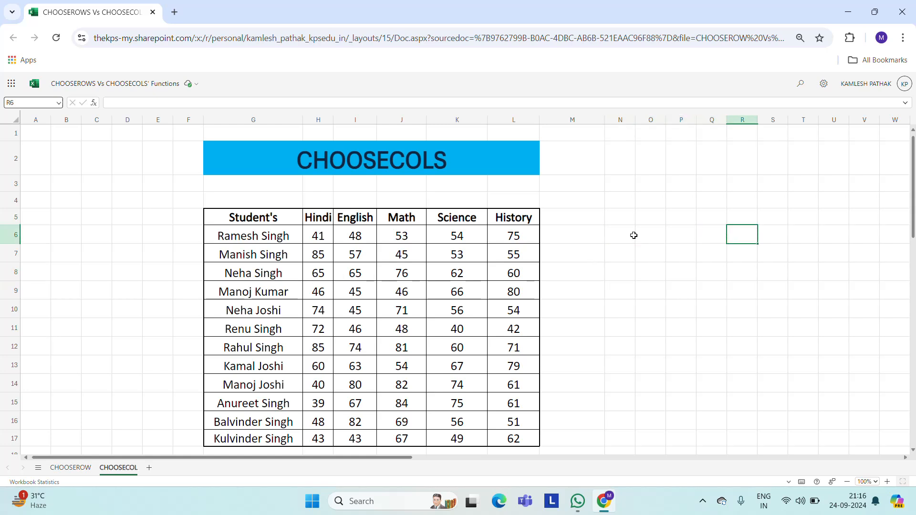
{"action": "key", "text": "Left"}
{"action": "key", "text": "Left"}
{"action": "key", "text": "Left"}
{"action": "key", "text": "Left"}
{"action": "key", "text": "Left"}
{"action": "key", "text": "Left"}
{"action": "key", "text": "Left"}
{"action": "key", "text": "Left"}
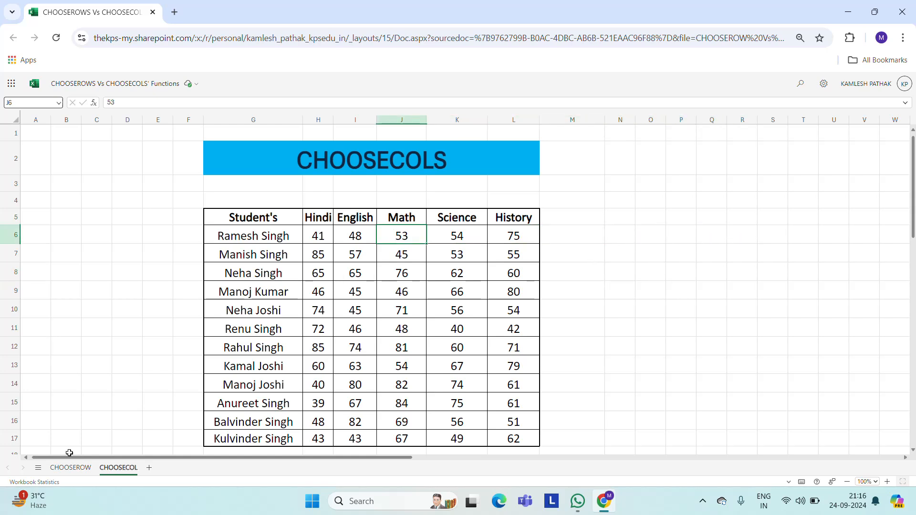
{"action": "left_click", "coordinate": [70, 468]}
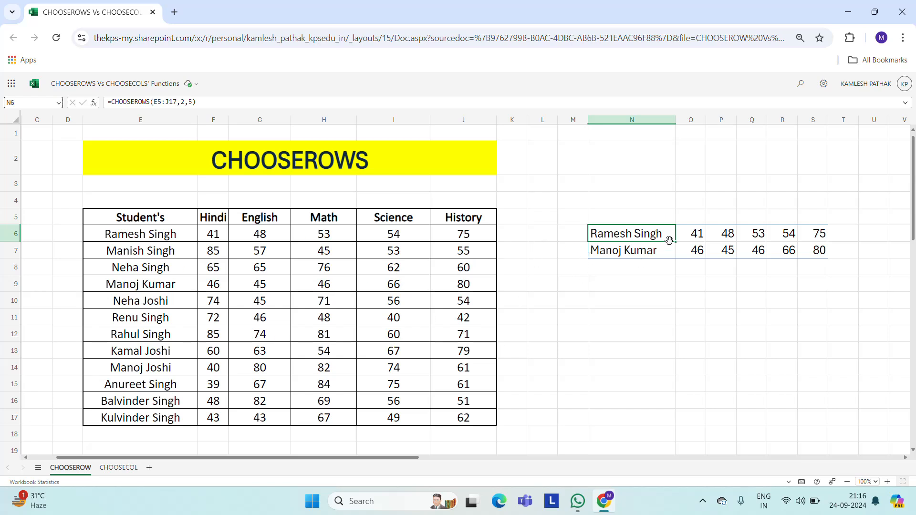
On the CHOOSECOL sheet, start a CHOOSECOLS formula in N6 with the whole marks table G5:L17 as the array
{"action": "left_click", "coordinate": [119, 468]}
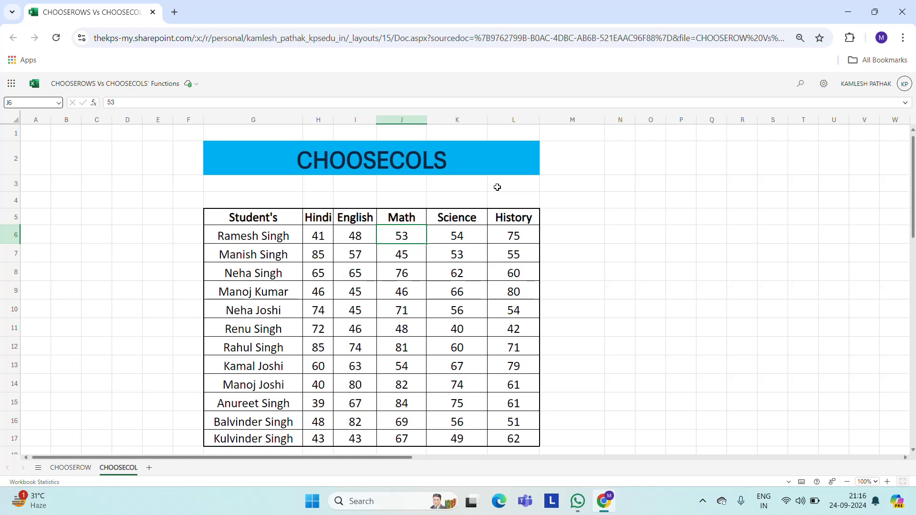
{"action": "left_click", "coordinate": [618, 230]}
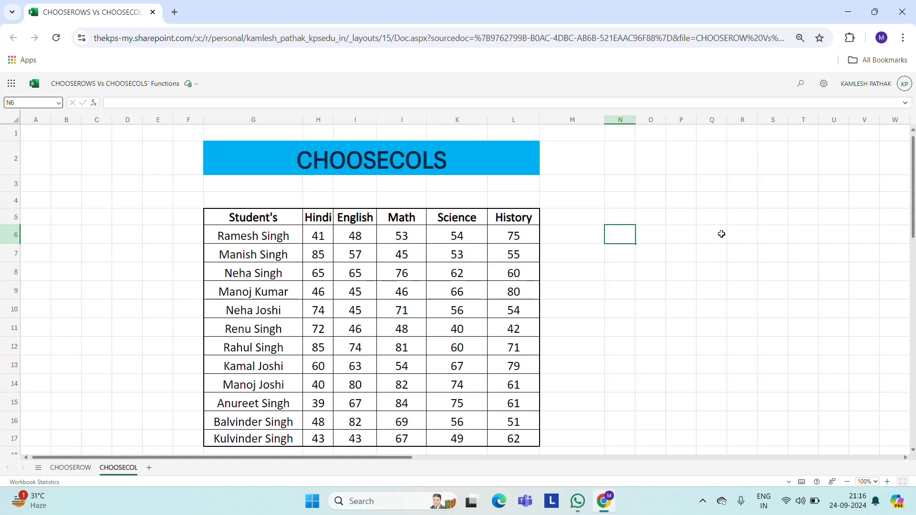
{"action": "type", "text": "=cho"}
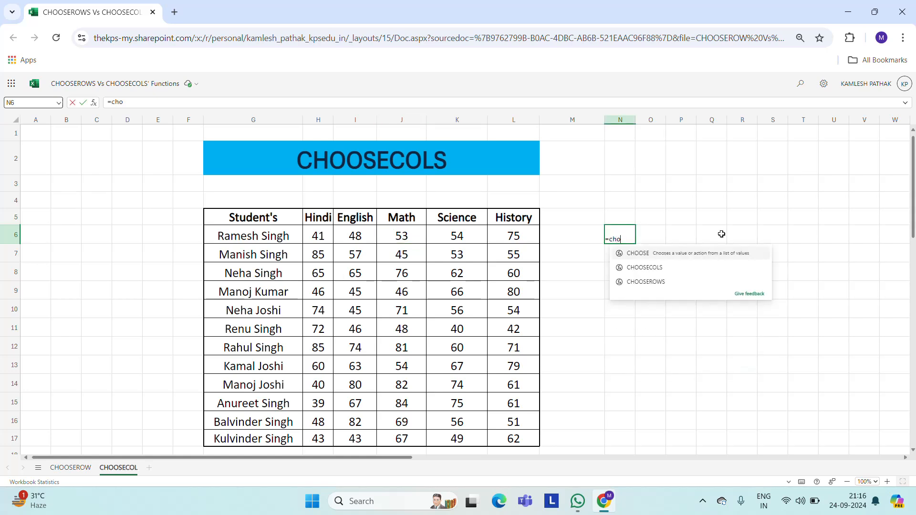
{"action": "key", "text": "Tab"}
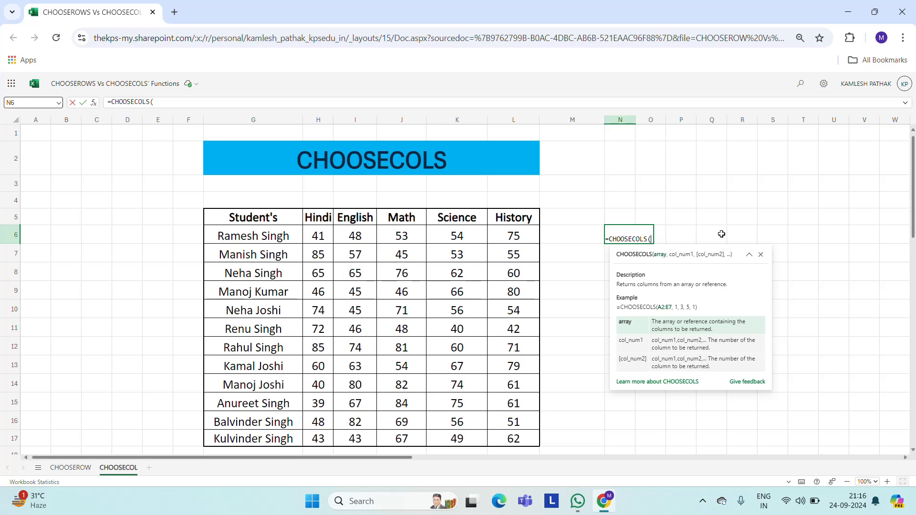
{"action": "left_click", "coordinate": [272, 218]}
{"action": "key", "text": "ctrl+shift+Down"}
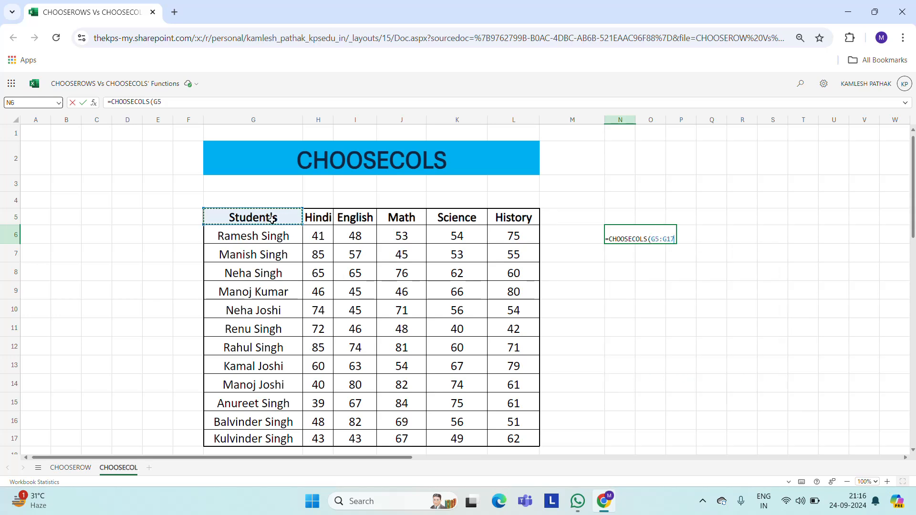
{"action": "key", "text": "ctrl+shift+Right"}
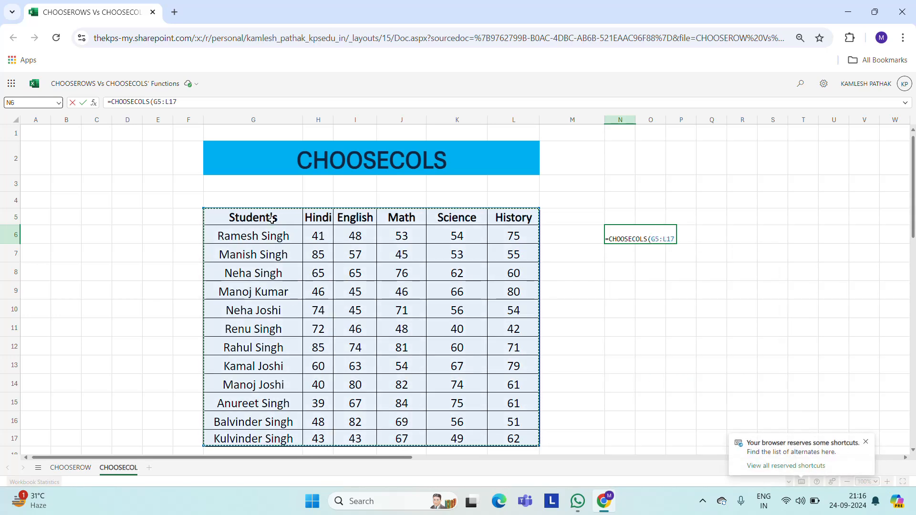
{"action": "left_click", "coordinate": [672, 238]}
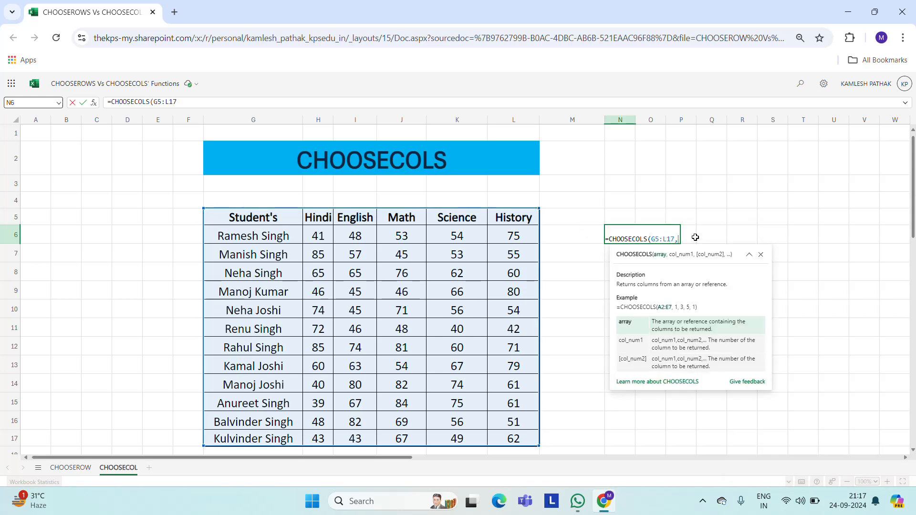
{"action": "type", "text": ","}
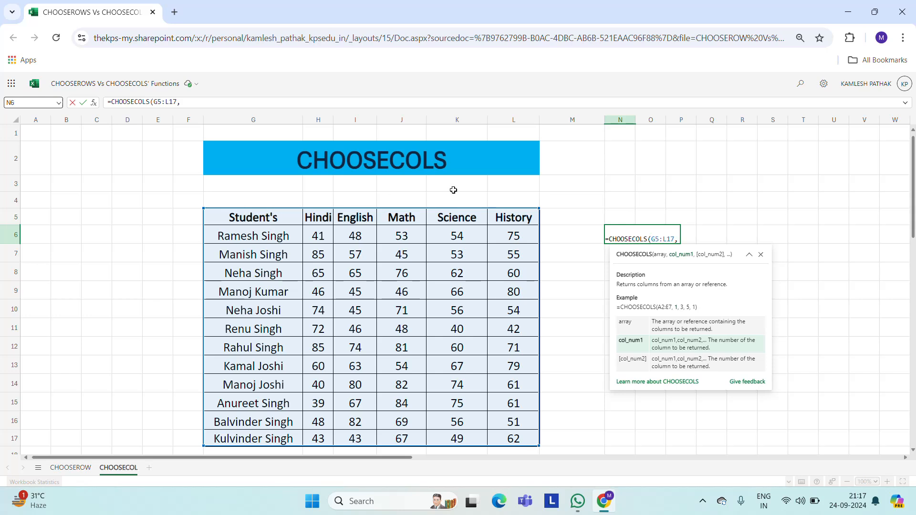
Complete the CHOOSECOLS formula in N6 with column numbers 1 and 4, and reselect N6
{"action": "type", "text": "1,"}
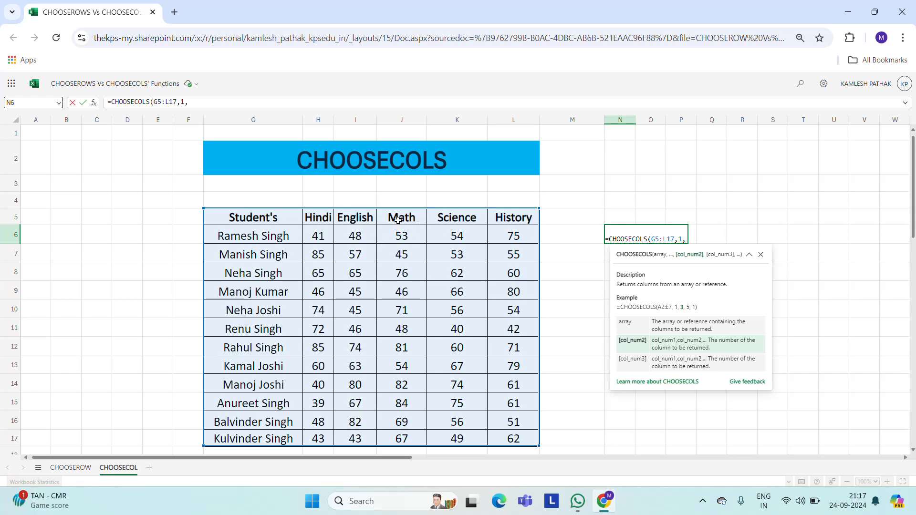
{"action": "type", "text": "4"}
{"action": "key", "text": "Return"}
{"action": "key", "text": "Up"}
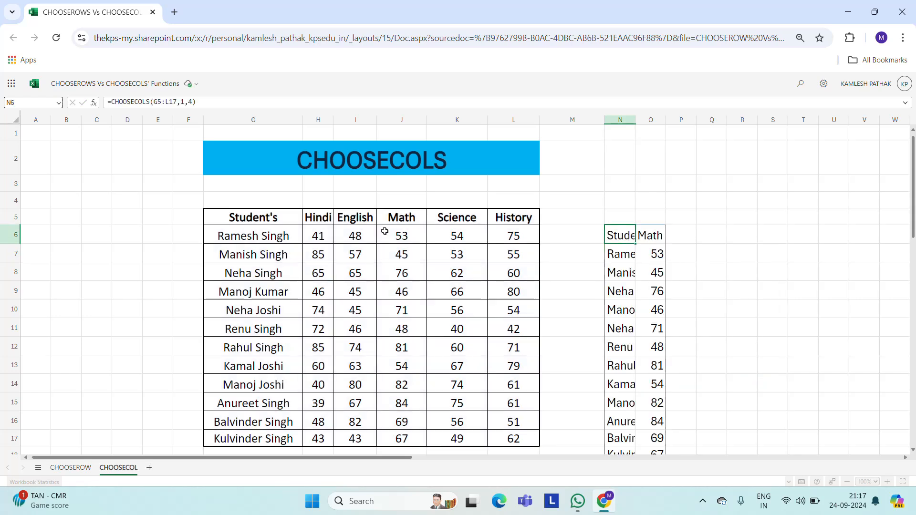
Centre the spilled result in N6:O18 and widen columns N and O, fitting column N to the student names
{"action": "left_click_drag", "start_coordinate": [635, 121], "coordinate": [719, 120]}
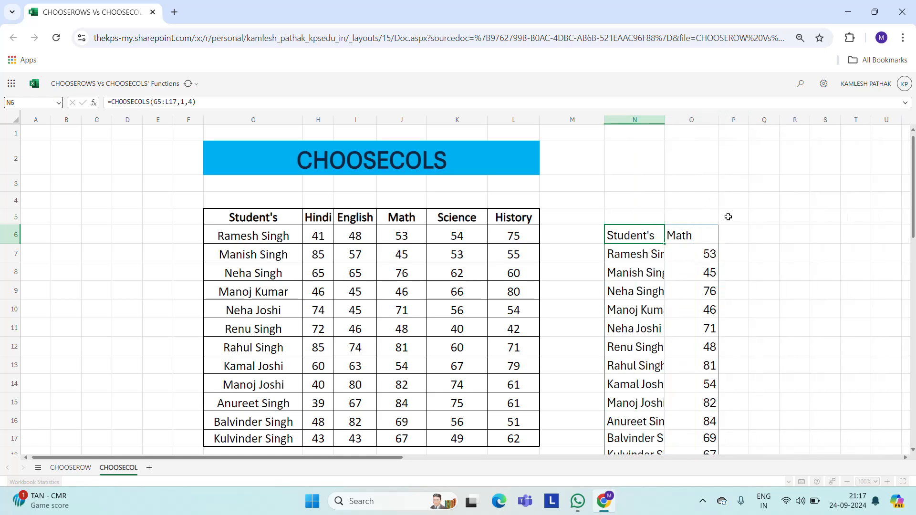
{"action": "key", "text": "ctrl+shift+Right"}
{"action": "key", "text": "ctrl+shift+Down"}
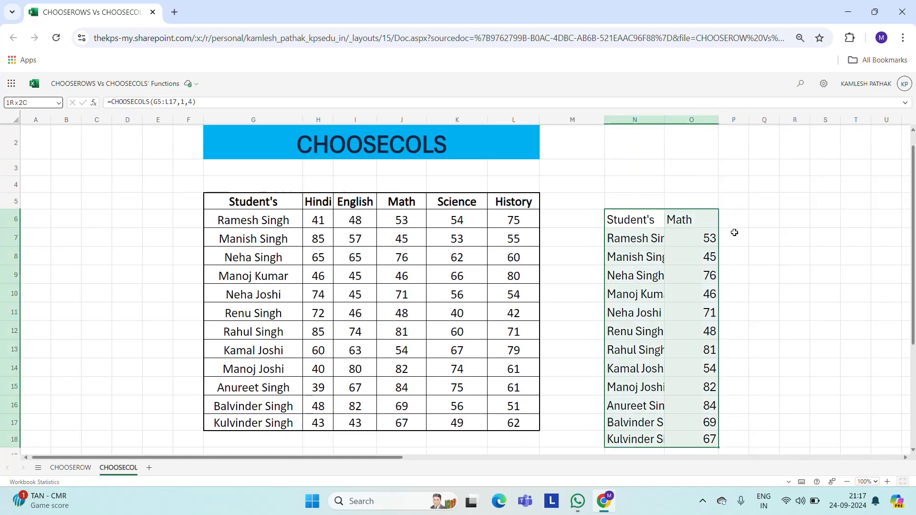
{"action": "left_click", "coordinate": [184, 82]}
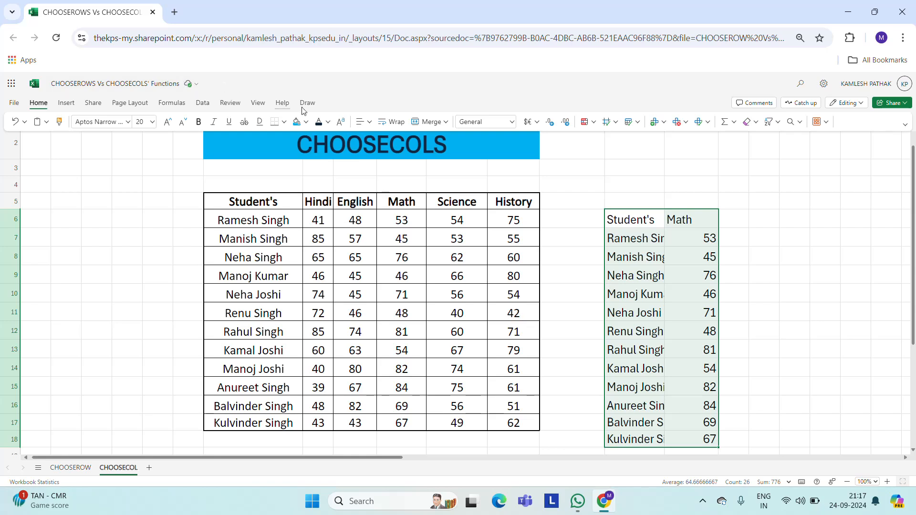
{"action": "left_click", "coordinate": [363, 121]}
{"action": "left_click", "coordinate": [383, 154]}
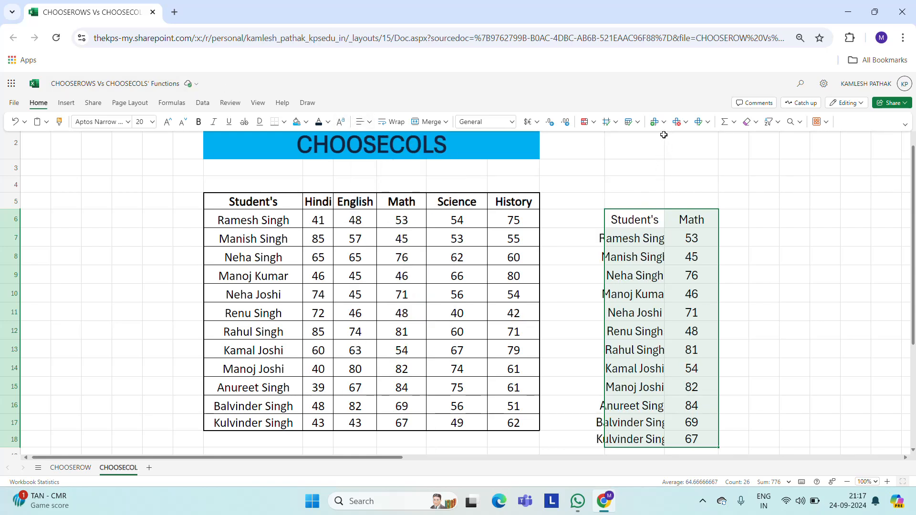
{"action": "left_click", "coordinate": [668, 154]}
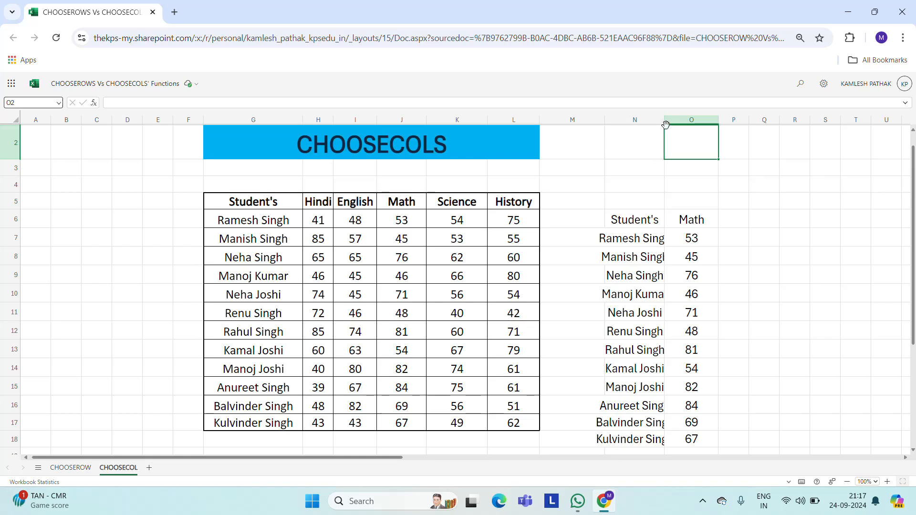
{"action": "double_click", "coordinate": [665, 120]}
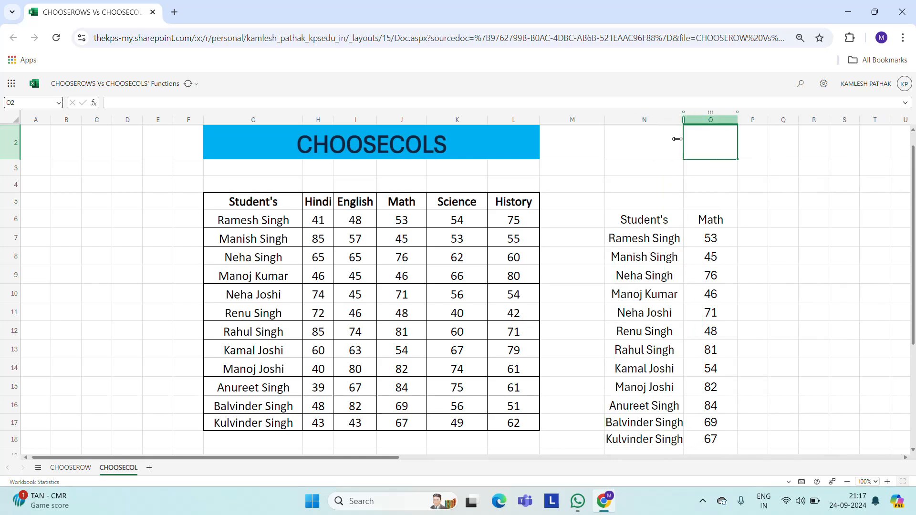
Check the CHOOSECOLS formula in N6 and the neighbouring Math header cell
{"action": "left_click", "coordinate": [707, 217]}
{"action": "key", "text": "Left"}
{"action": "key", "text": "Left"}
{"action": "key", "text": "Right"}
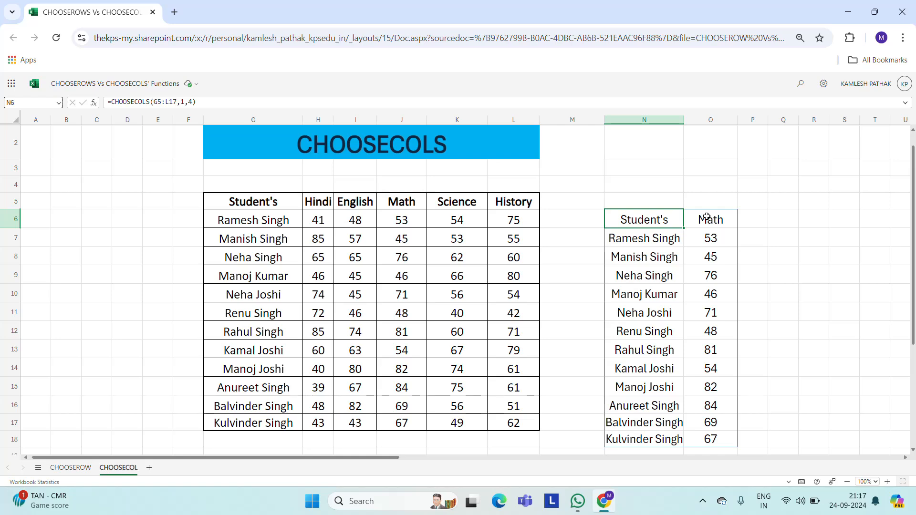
{"action": "key", "text": "F2"}
{"action": "key", "text": "Escape"}
Examine the two-column result at a larger zoom and compare the formula's column numbers with the source table
{"action": "key", "text": "ctrl+plus"}
{"action": "key", "text": "ctrl+plus"}
{"action": "key", "text": "Right"}
{"action": "key", "text": "Right"}
{"action": "key", "text": "Right"}
{"action": "key", "text": "Left"}
{"action": "key", "text": "Left"}
{"action": "key", "text": "Left"}
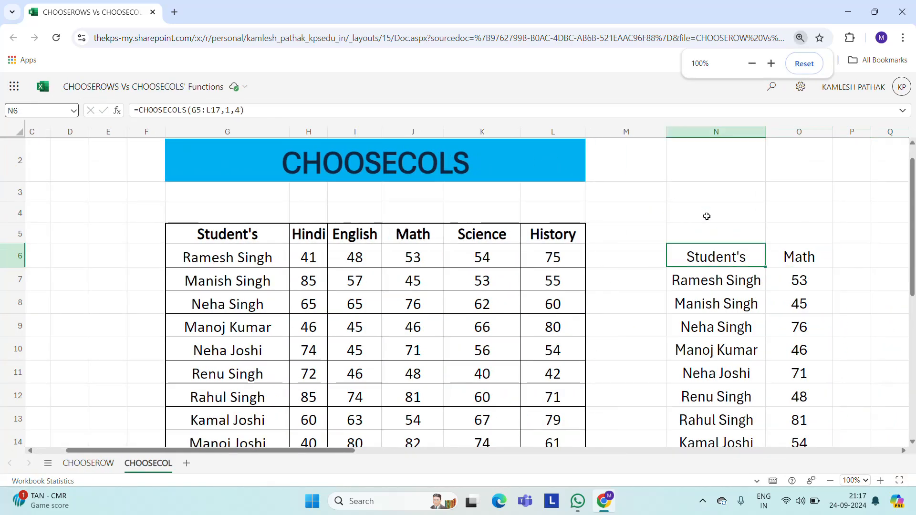
{"action": "key", "text": "F2"}
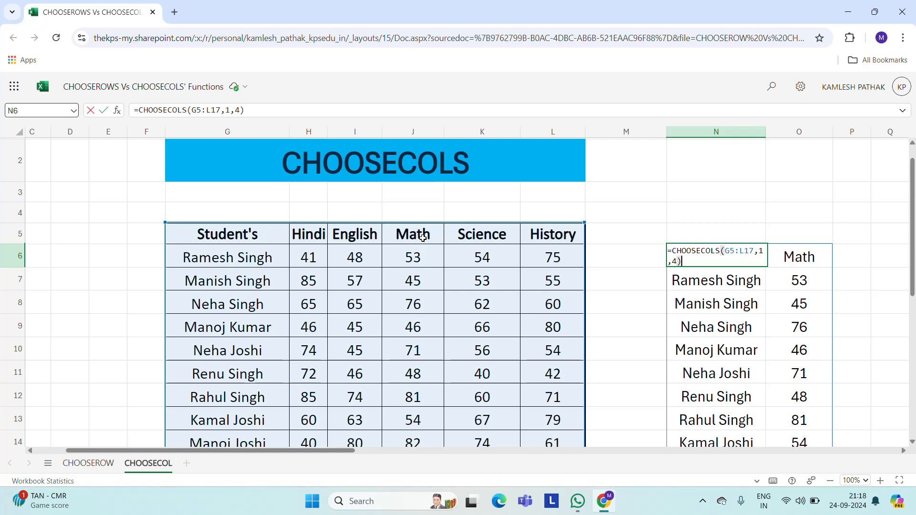
{"action": "key", "text": "ctrl+Return"}
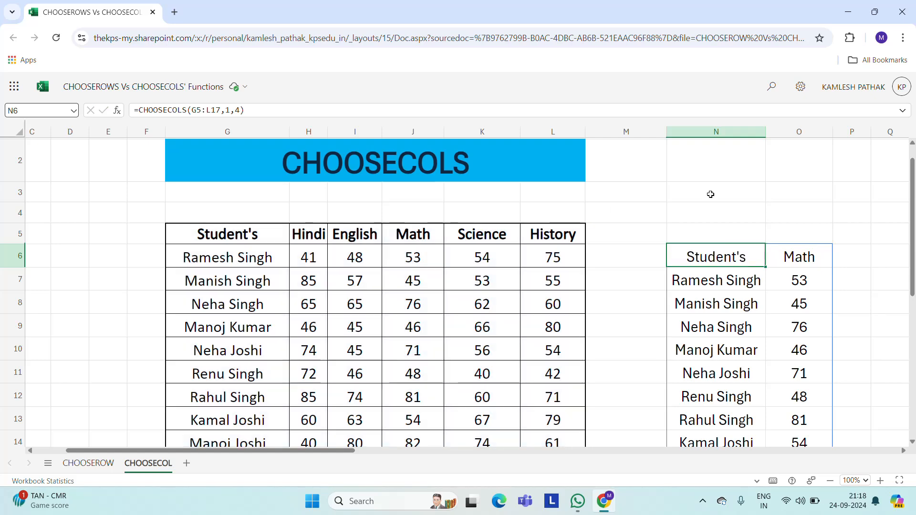
Clear the spilled CHOOSECOLS result from columns N and O, and return to the empty cell N6
{"action": "key", "text": "ctrl+shift+Down"}
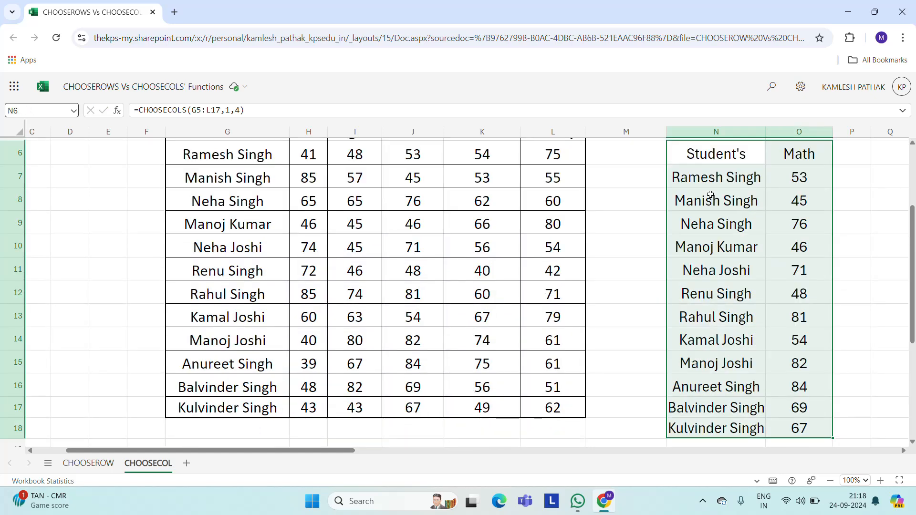
{"action": "key", "text": "Delete"}
{"action": "key", "text": "Up"}
{"action": "key", "text": "Up"}
{"action": "key", "text": "Up"}
{"action": "key", "text": "Down"}
{"action": "key", "text": "Down"}
{"action": "key", "text": "Down"}
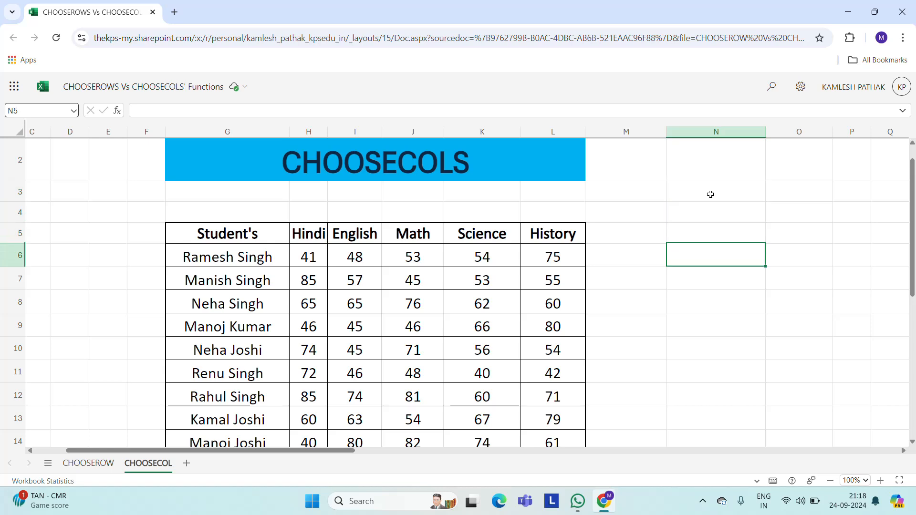
Start a new CHOOSECOLS formula in N6 using the full marks table G5:L17 as the array
{"action": "type", "text": "=cho"}
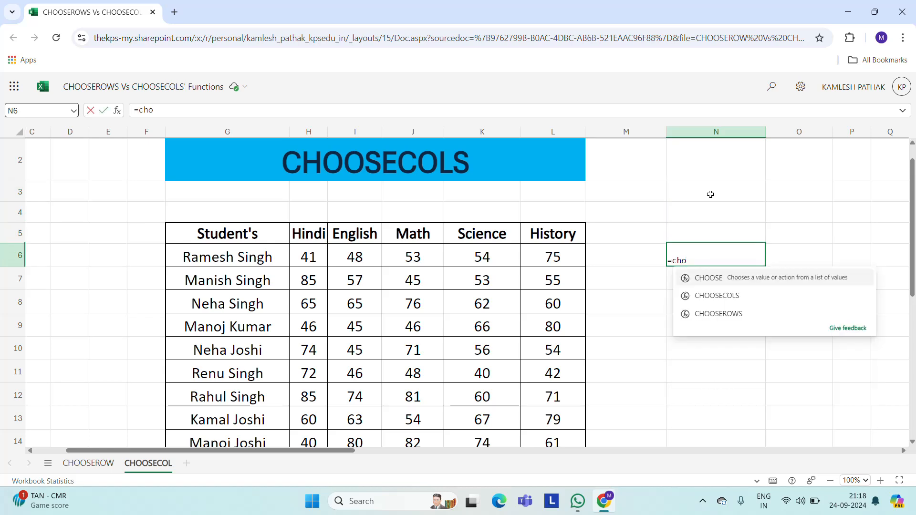
{"action": "key", "text": "Down"}
{"action": "key", "text": "Down"}
{"action": "key", "text": "Down"}
{"action": "key", "text": "Down"}
{"action": "key", "text": "Tab"}
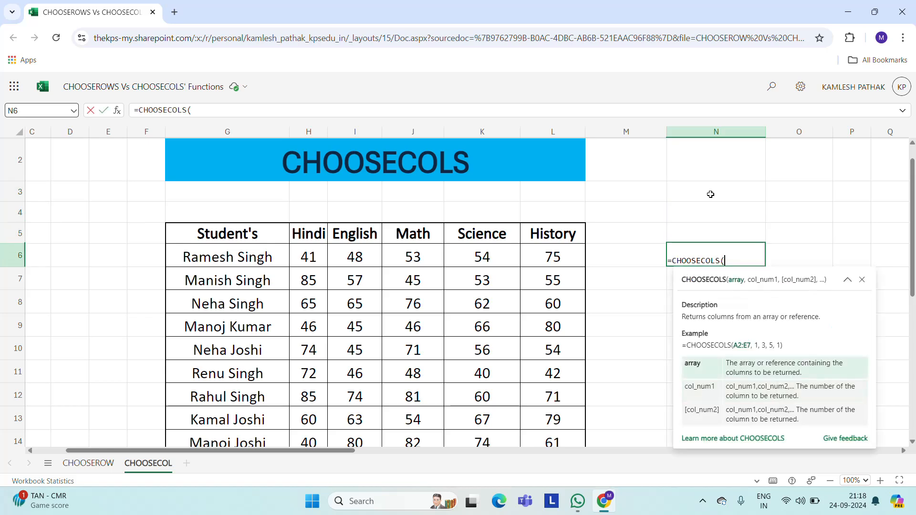
{"action": "left_click", "coordinate": [230, 235]}
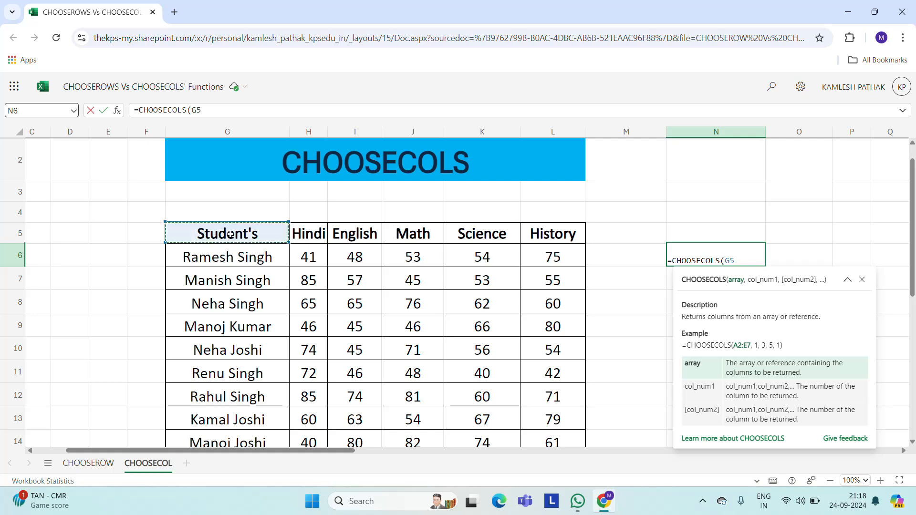
{"action": "key", "text": "shift+Right"}
{"action": "key", "text": "shift+Right"}
{"action": "key", "text": "shift+Right"}
{"action": "key", "text": "shift+Right"}
{"action": "key", "text": "shift+Right"}
{"action": "key", "text": "ctrl+shift+Down"}
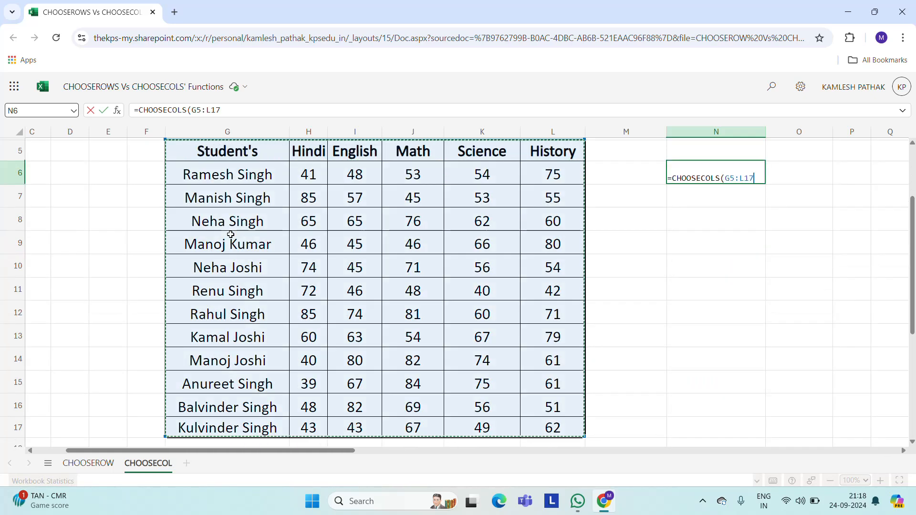
{"action": "type", "text": ","}
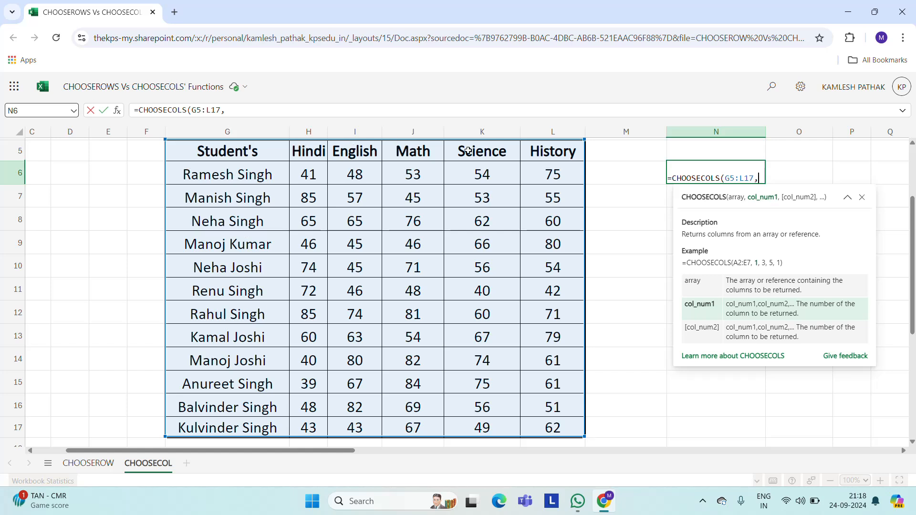
Complete the formula in N6 with column number 6 and make the resulting header cell bold
{"action": "type", "text": "6"}
{"action": "key", "text": "Return"}
{"action": "key", "text": "Up"}
{"action": "scroll", "coordinate": [468, 151], "scroll_direction": "up", "scroll_amount": 1}
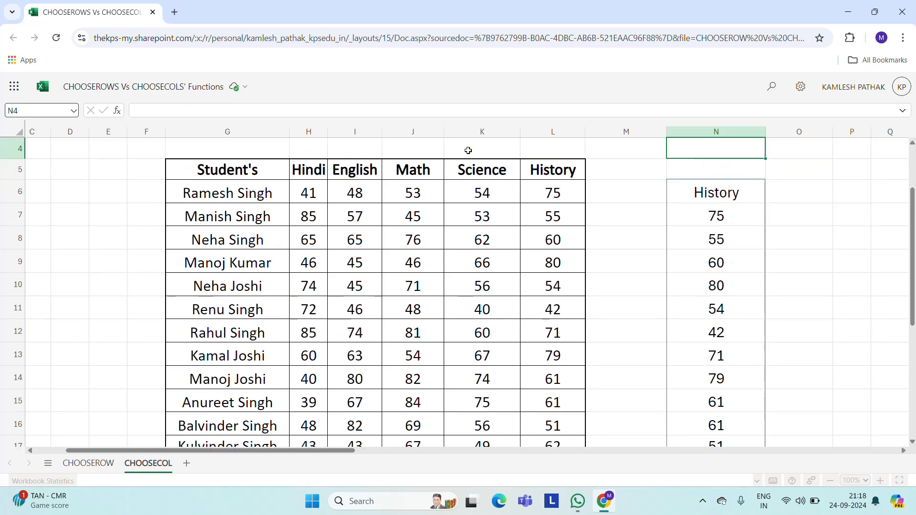
{"action": "key", "text": "ctrl+b"}
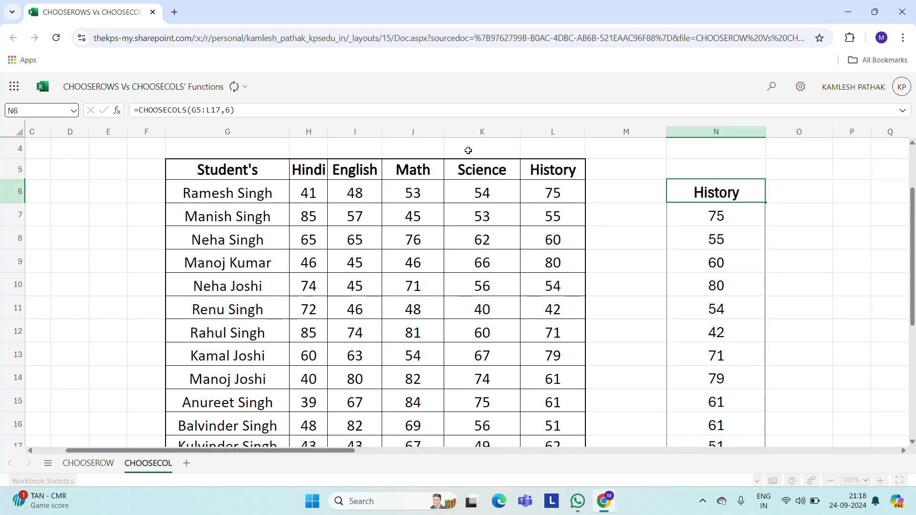
Change the column number in N6's CHOOSECOLS formula to 5 and reselect the cell
{"action": "double_click", "coordinate": [673, 186]}
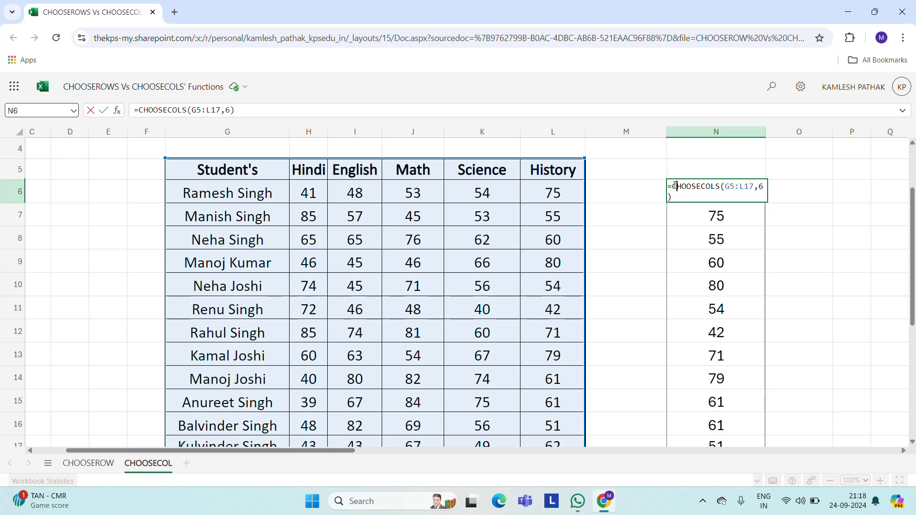
{"action": "key", "text": "Right"}
{"action": "key", "text": "Right"}
{"action": "key", "text": "Right"}
{"action": "key", "text": "BackSpace"}
{"action": "type", "text": "5"}
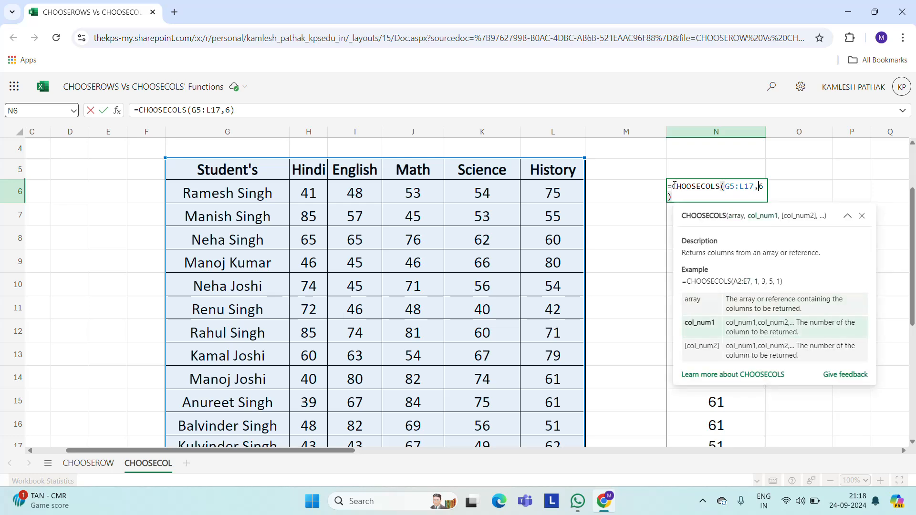
{"action": "key", "text": "Return"}
{"action": "left_click", "coordinate": [674, 185]}
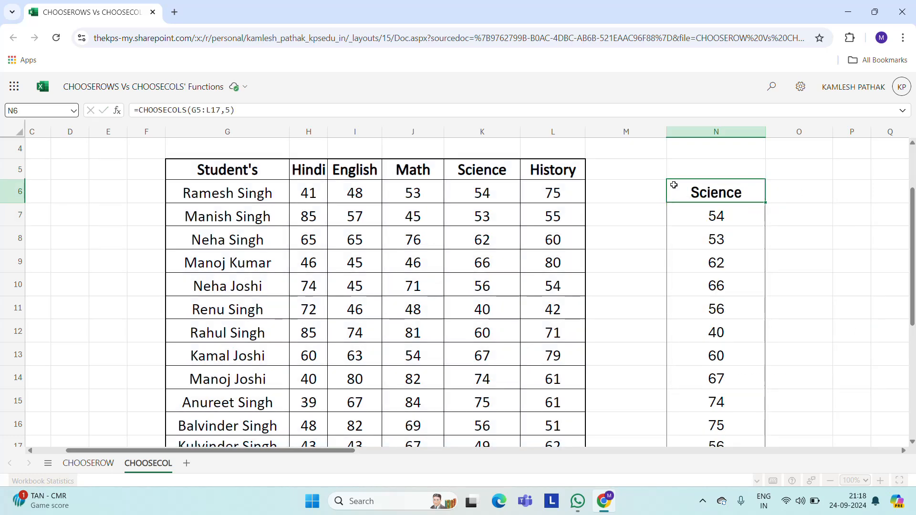
Change the column number in N6's CHOOSECOLS formula to 3
{"action": "double_click", "coordinate": [674, 185]}
{"action": "key", "text": "Left"}
{"action": "key", "text": "Left"}
{"action": "key", "text": "Left"}
{"action": "key", "text": "Left"}
{"action": "key", "text": "Left"}
{"action": "key", "text": "Left"}
{"action": "key", "text": "Left"}
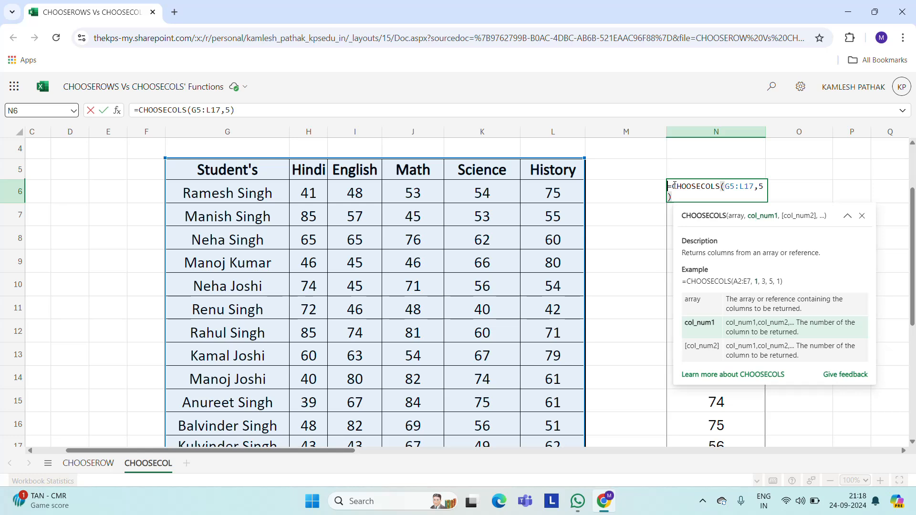
{"action": "key", "text": "Right"}
{"action": "key", "text": "Right"}
{"action": "key", "text": "Right"}
{"action": "key", "text": "Right"}
{"action": "key", "text": "Right"}
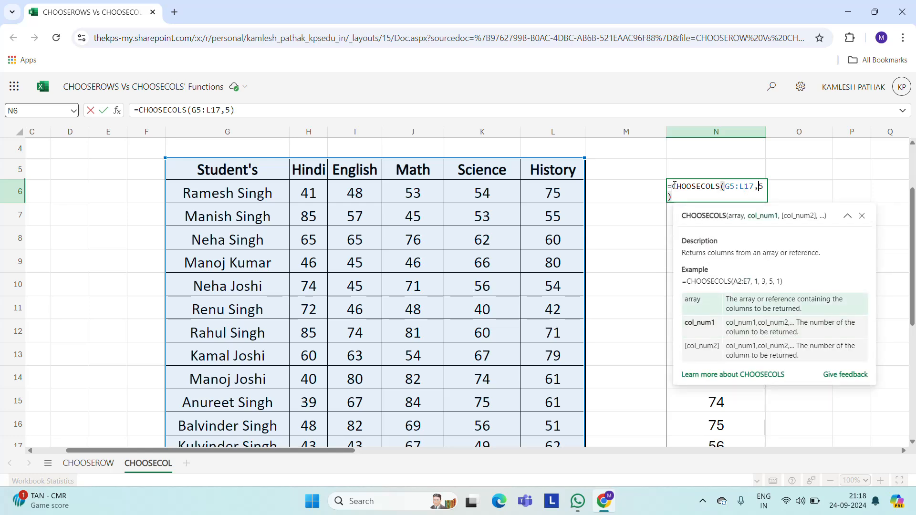
{"action": "key", "text": "shift+Right"}
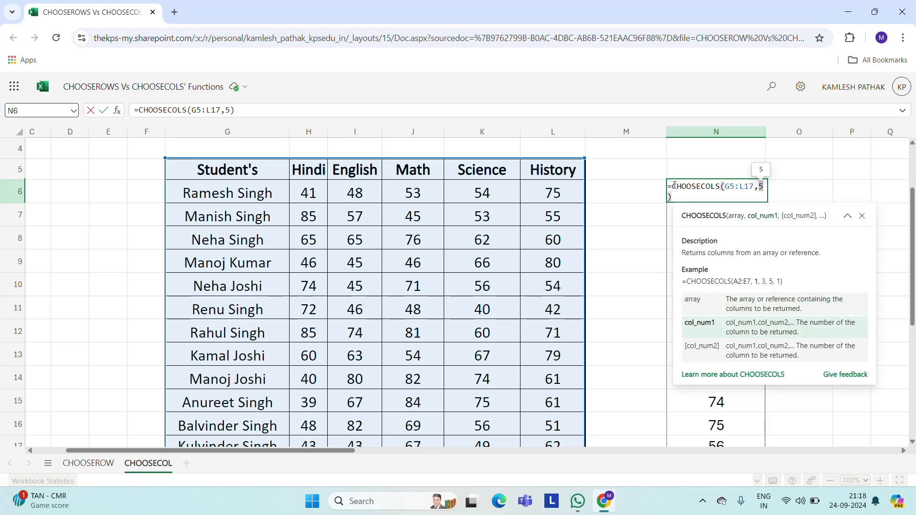
{"action": "type", "text": "3"}
{"action": "key", "text": "Return"}
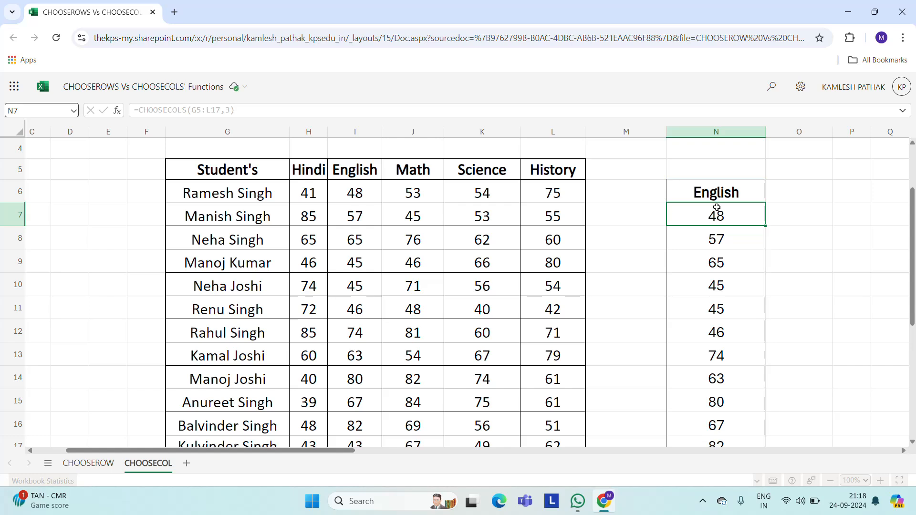
Edit the CHOOSECOLS formula in N6 to return columns 2 and 5 of the marks table
{"action": "double_click", "coordinate": [701, 193]}
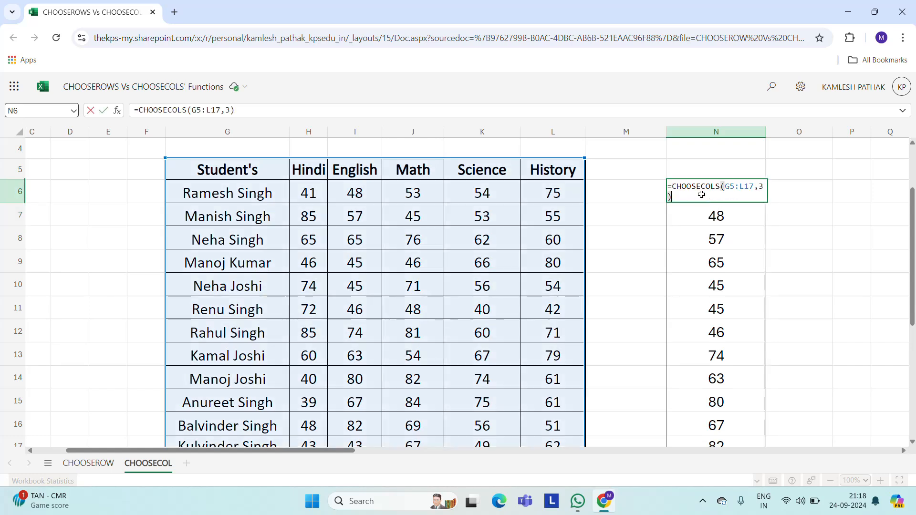
{"action": "key", "text": "Right"}
{"action": "key", "text": "Right"}
{"action": "key", "text": "Right"}
{"action": "key", "text": "Right"}
{"action": "key", "text": "Right"}
{"action": "key", "text": "Right"}
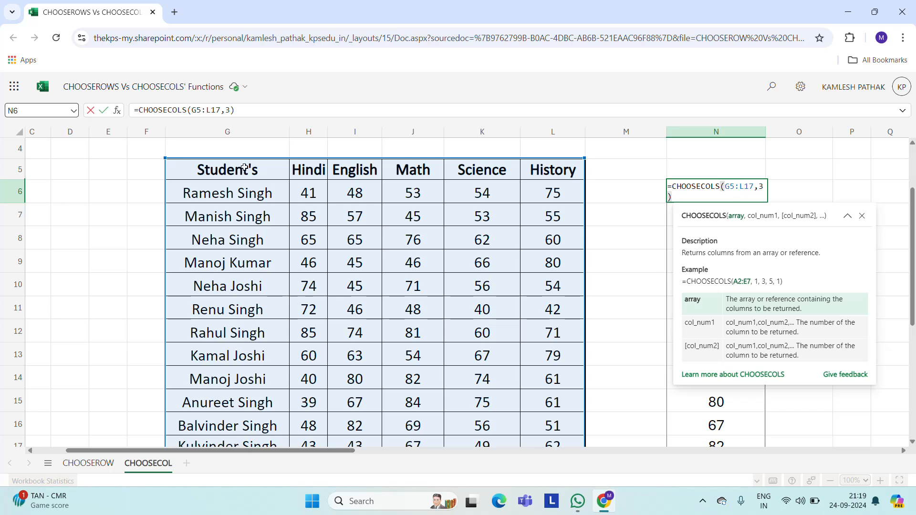
{"action": "key", "text": "Right"}
{"action": "key", "text": "Right"}
{"action": "key", "text": "Right"}
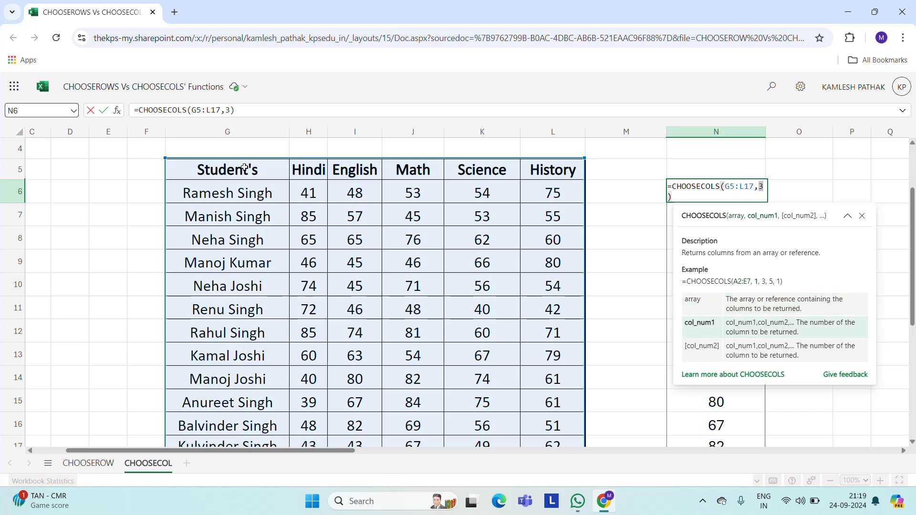
{"action": "type", "text": "2"}
{"action": "type", "text": ","}
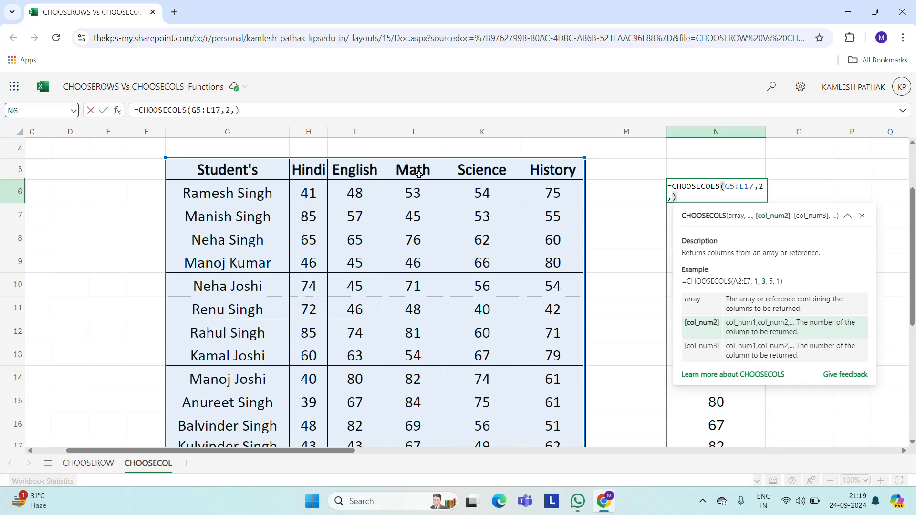
{"action": "type", "text": "5"}
{"action": "key", "text": "Return"}
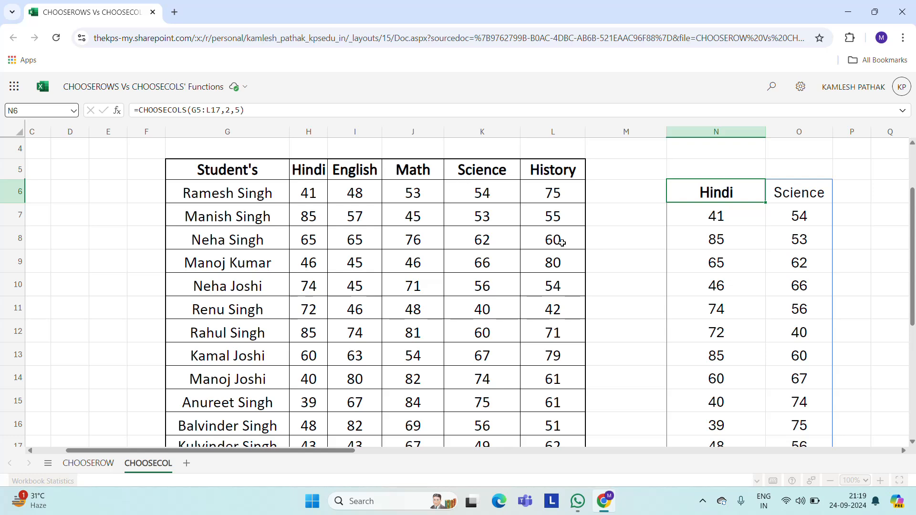
Make the Science header in cell O6 of the spilled result bold
{"action": "key", "text": "F2"}
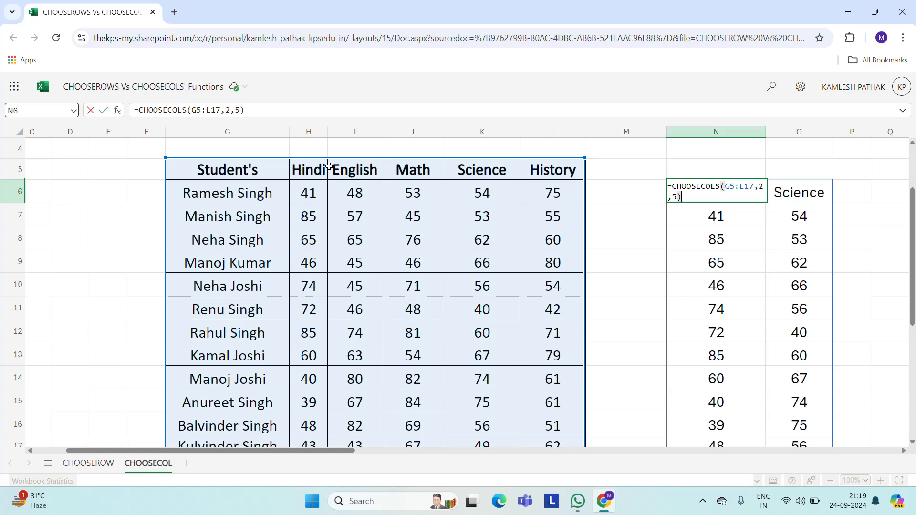
{"action": "key", "text": "Tab"}
{"action": "key", "text": "Left"}
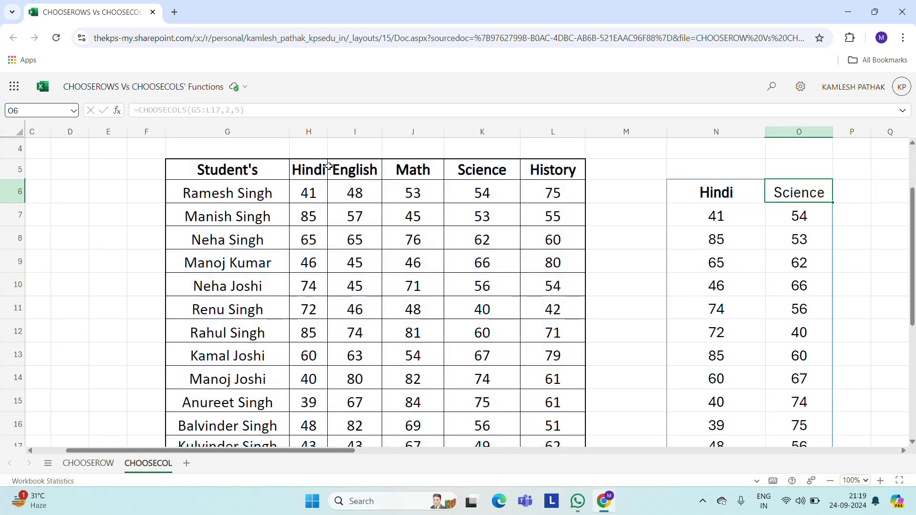
{"action": "key", "text": "ctrl+b"}
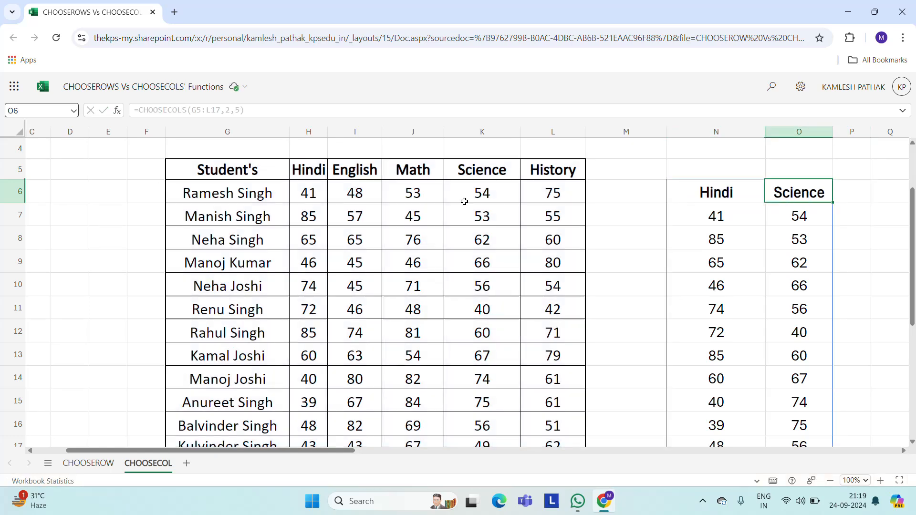
Compare the extracted rows on the CHOOSEROW sheet with the extracted columns on the CHOOSECOL sheet
{"action": "left_click", "coordinate": [483, 168]}
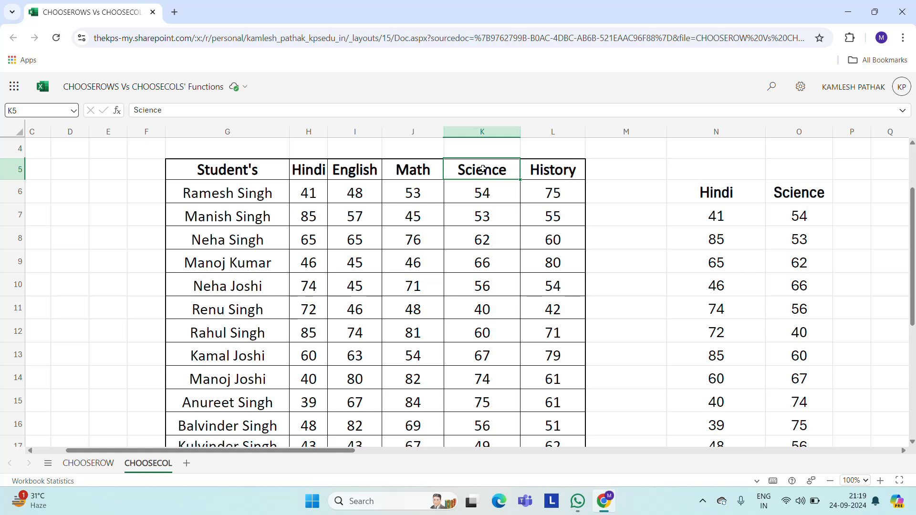
{"action": "key", "text": "ctrl+minus"}
{"action": "key", "text": "ctrl+minus"}
{"action": "key", "text": "ctrl+minus"}
{"action": "left_click", "coordinate": [505, 161]}
{"action": "key", "text": "Up"}
{"action": "key", "text": "Up"}
{"action": "key", "text": "Up"}
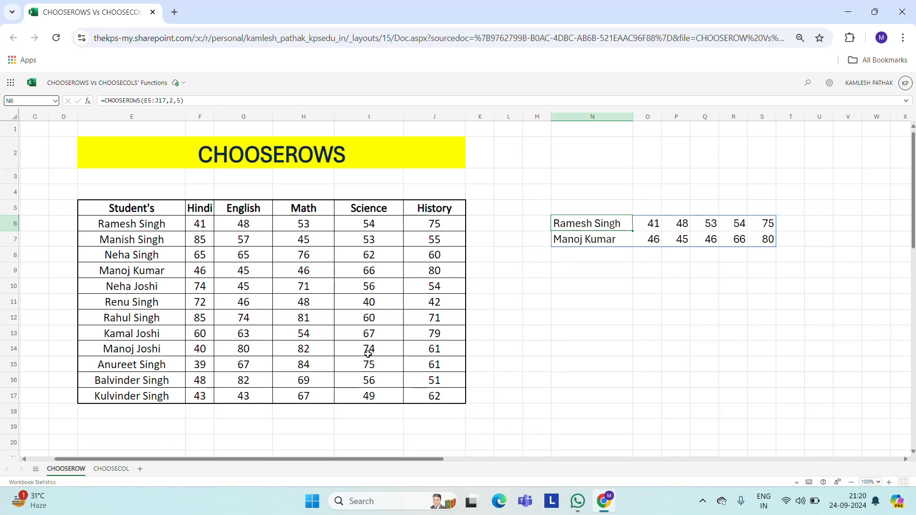
{"action": "left_click", "coordinate": [112, 469]}
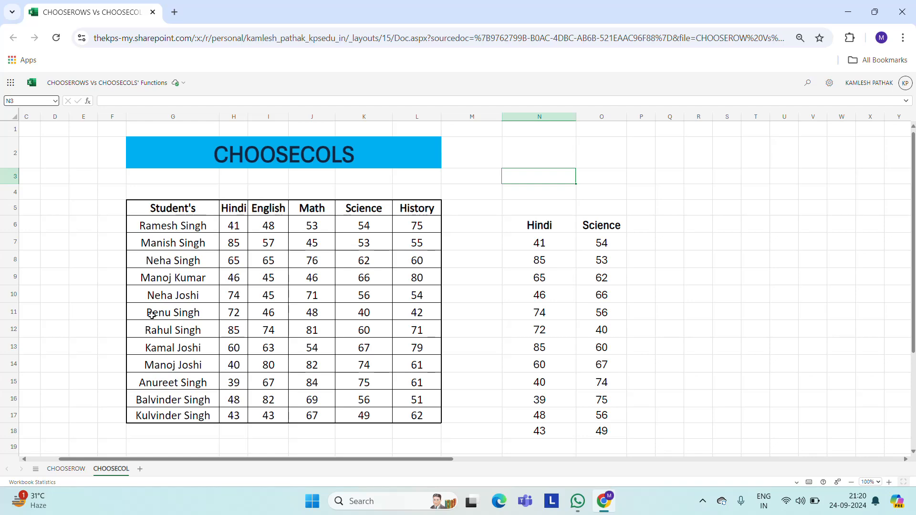
{"action": "left_click", "coordinate": [66, 469]}
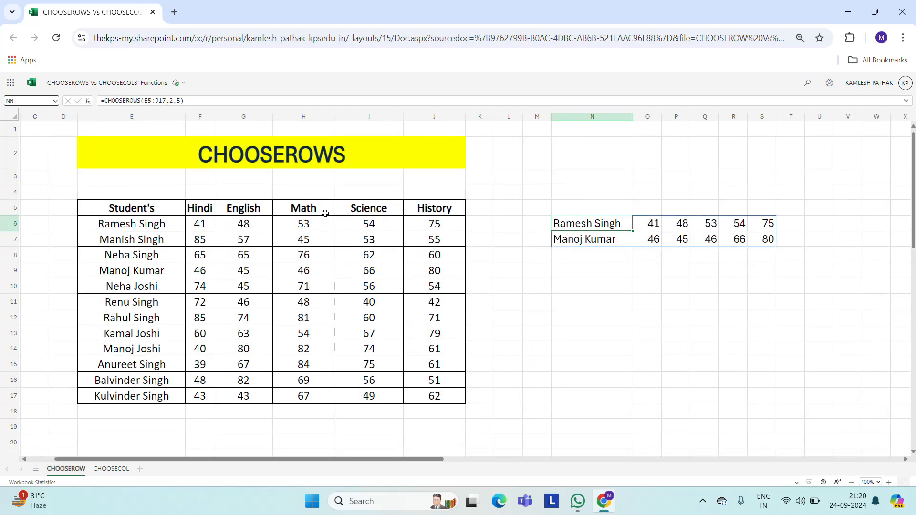
{"action": "left_click", "coordinate": [112, 469]}
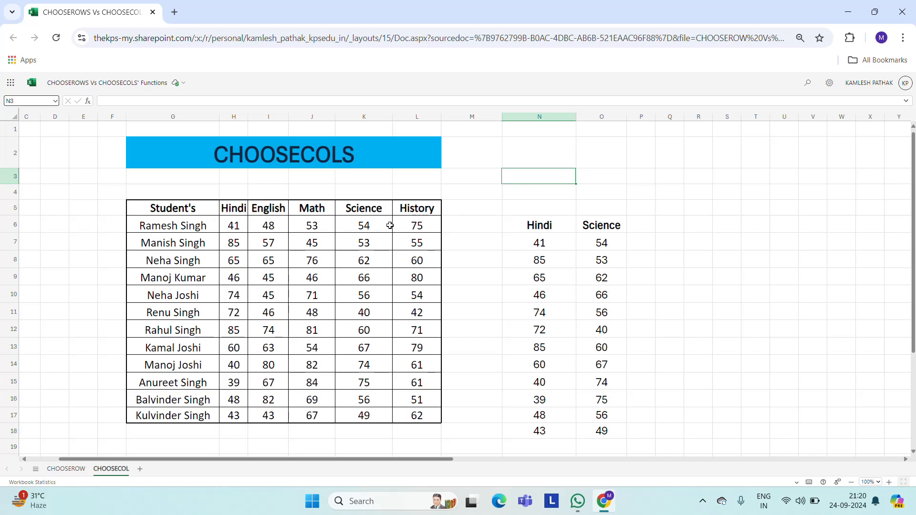
Inspect the CHOOSECOLS formula in N6 and its highlighted source range, leaving the formula as is
{"action": "left_click", "coordinate": [550, 226]}
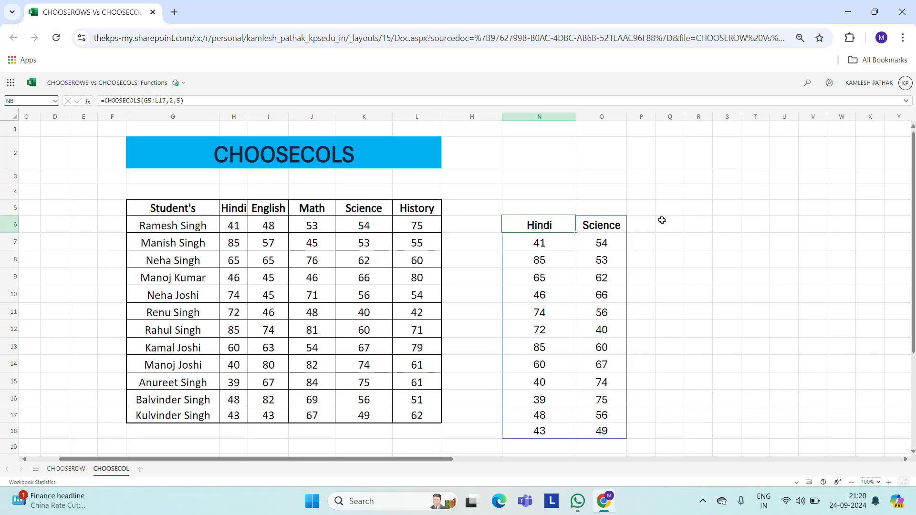
{"action": "key", "text": "F2"}
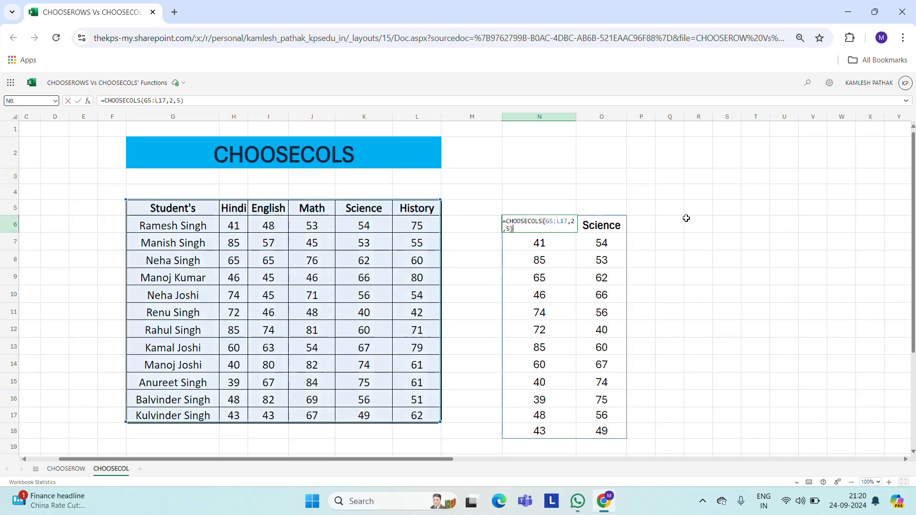
{"action": "key", "text": "Escape"}
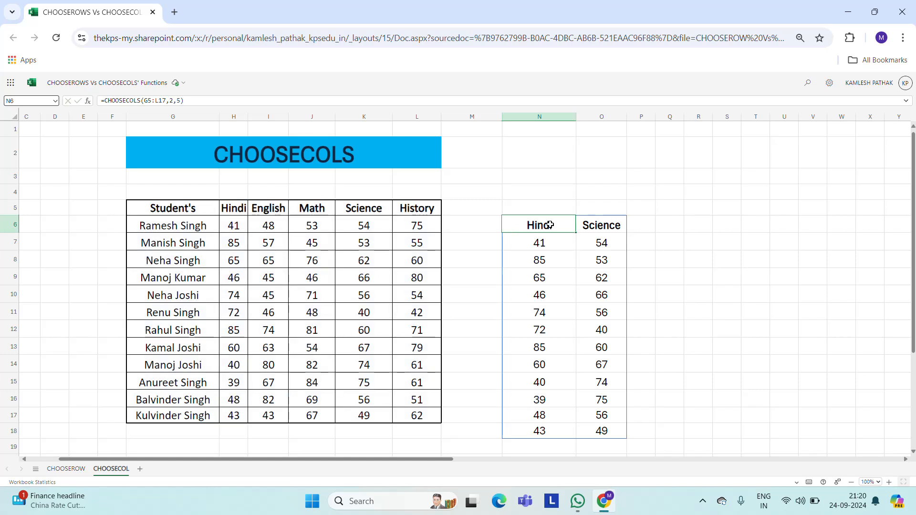
{"action": "key", "text": "F2"}
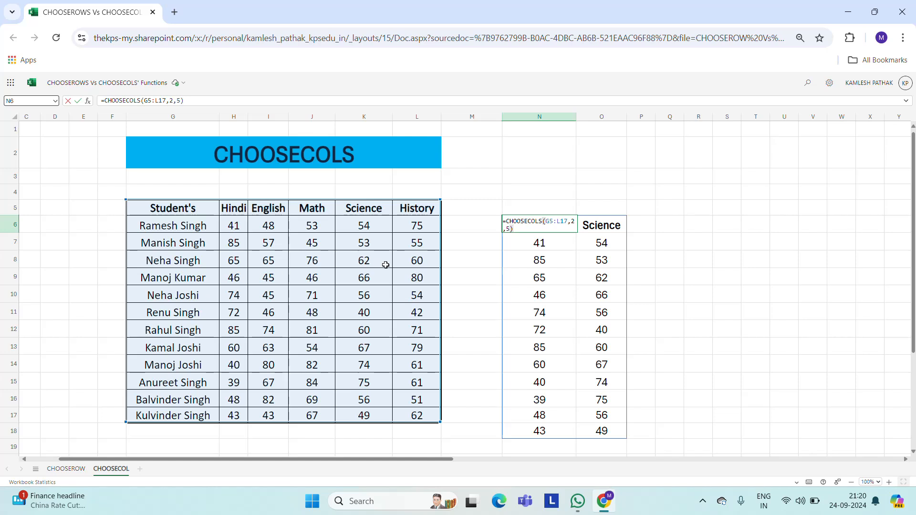
{"action": "key", "text": "ctrl+Return"}
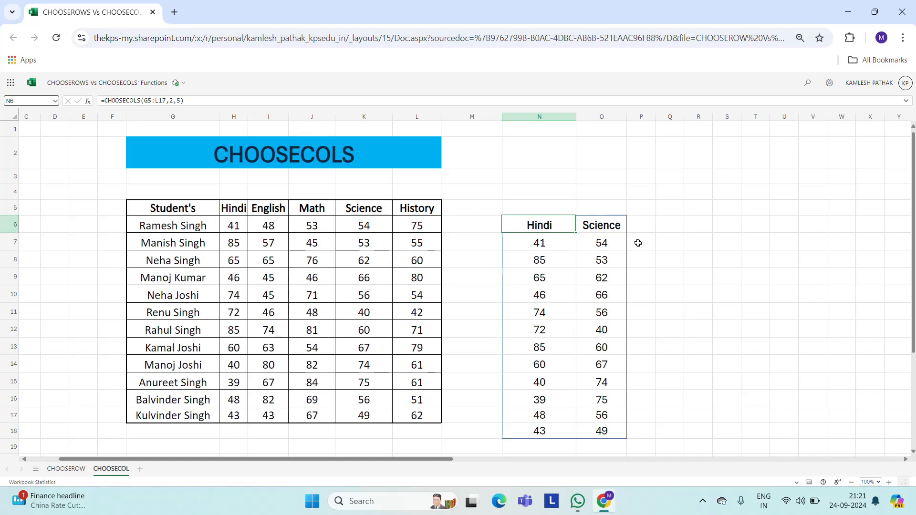
{"action": "left_click", "coordinate": [704, 502]}
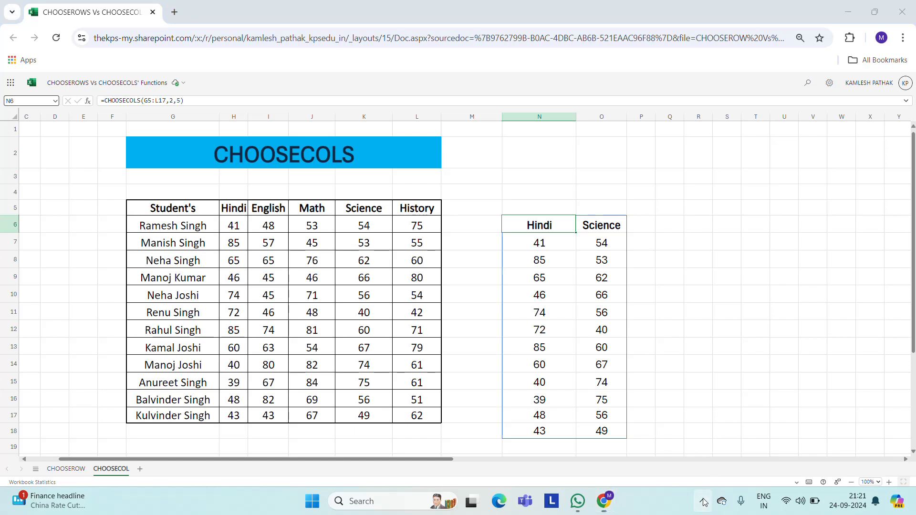
{"action": "left_click", "coordinate": [655, 467]}
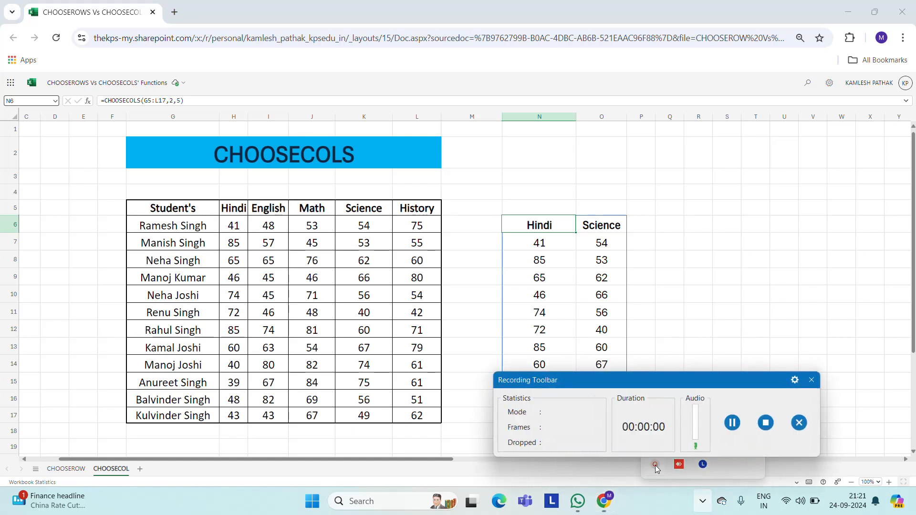